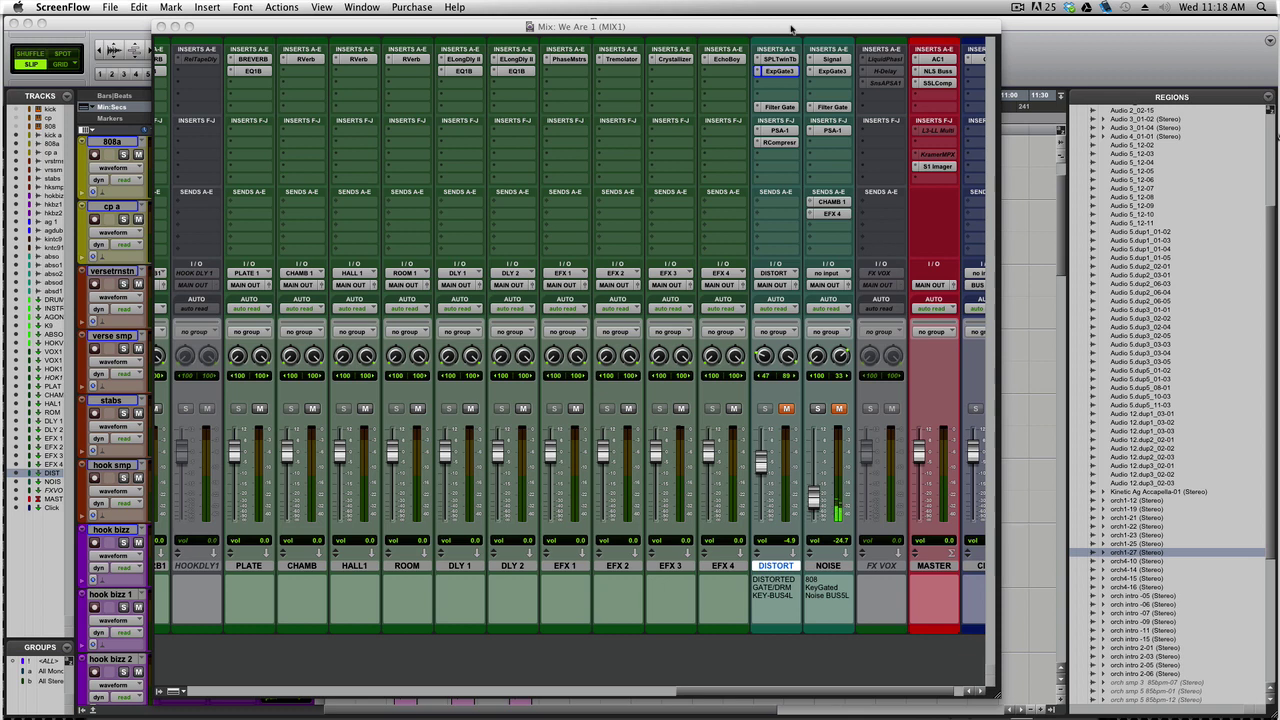
Switch to the Edit window, mute the verse smp track's DISTORT send, and play the selected orch1-27 section.
left_click(1064, 53)
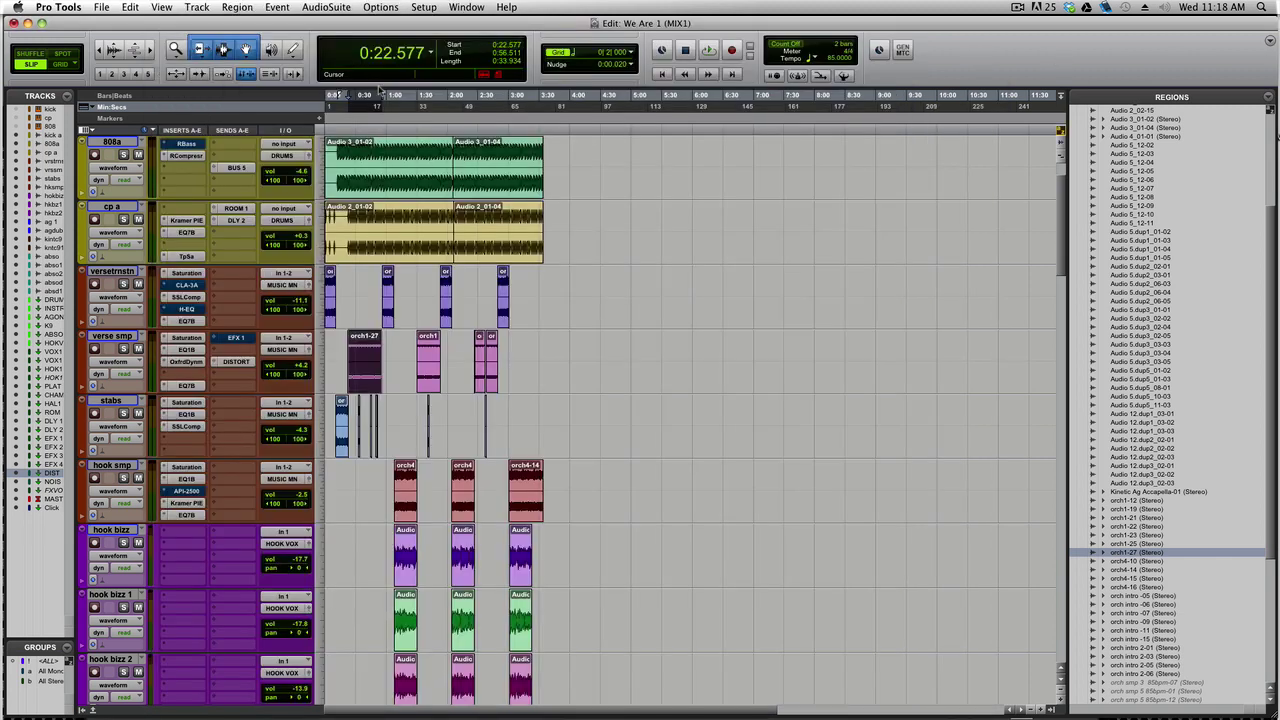
left_click(240, 361, "ctrl+super")
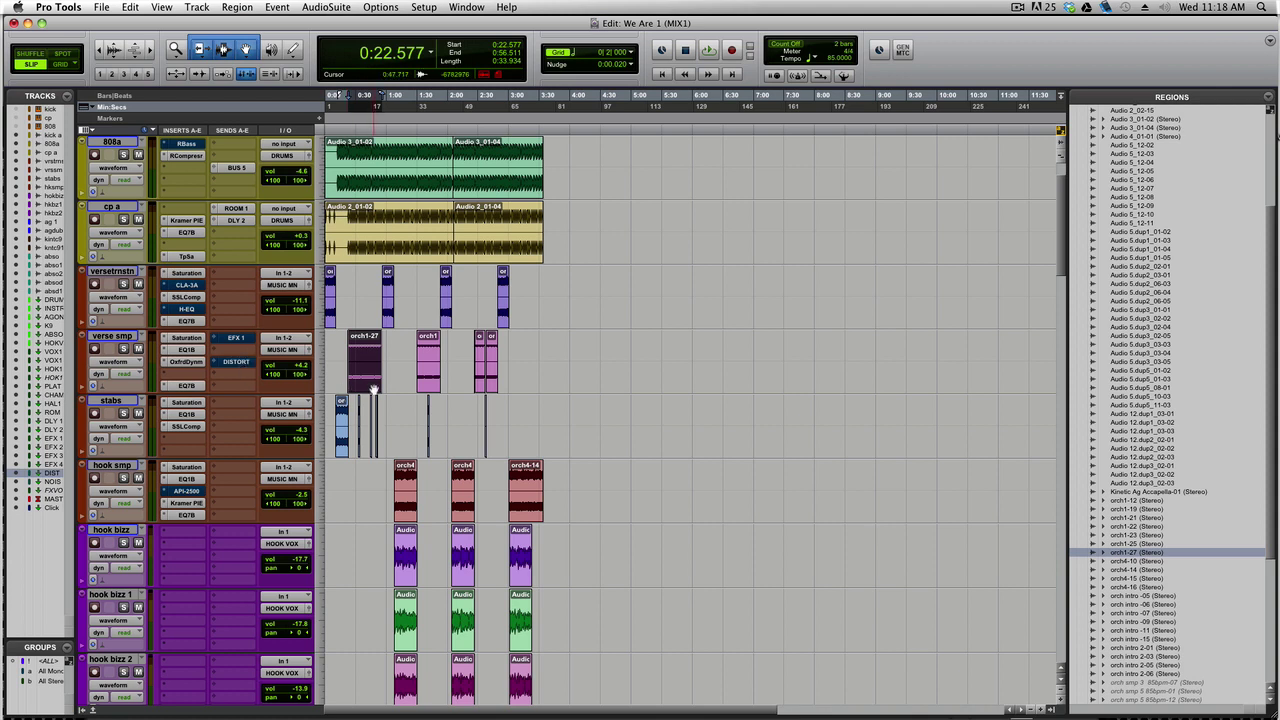
key("space")
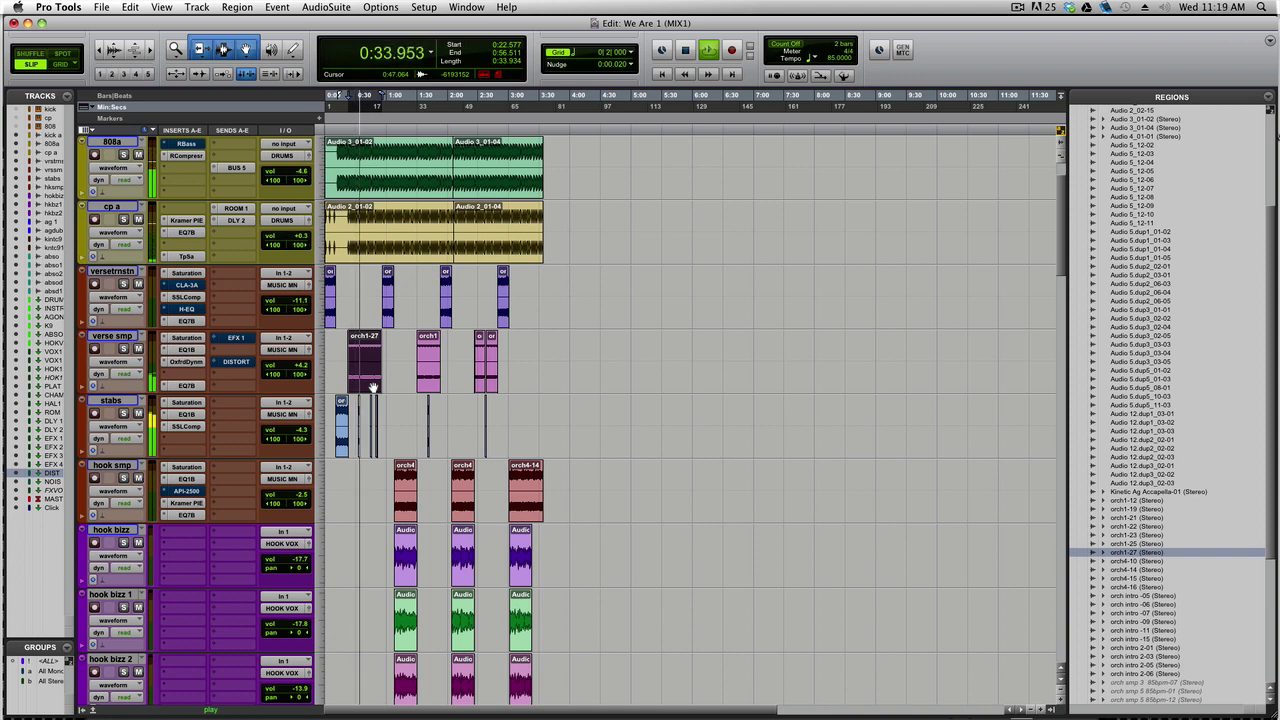
key("space")
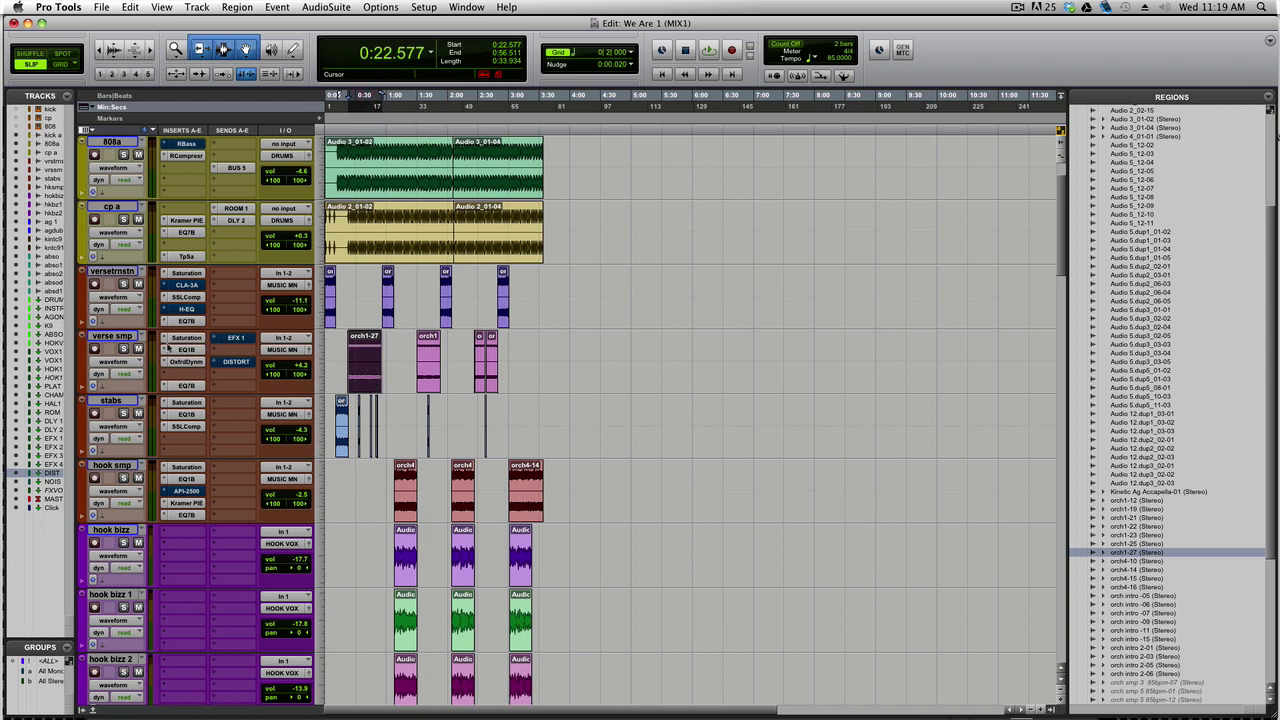
Solo the verse smp track and play the selected verse section.
left_click(122, 346)
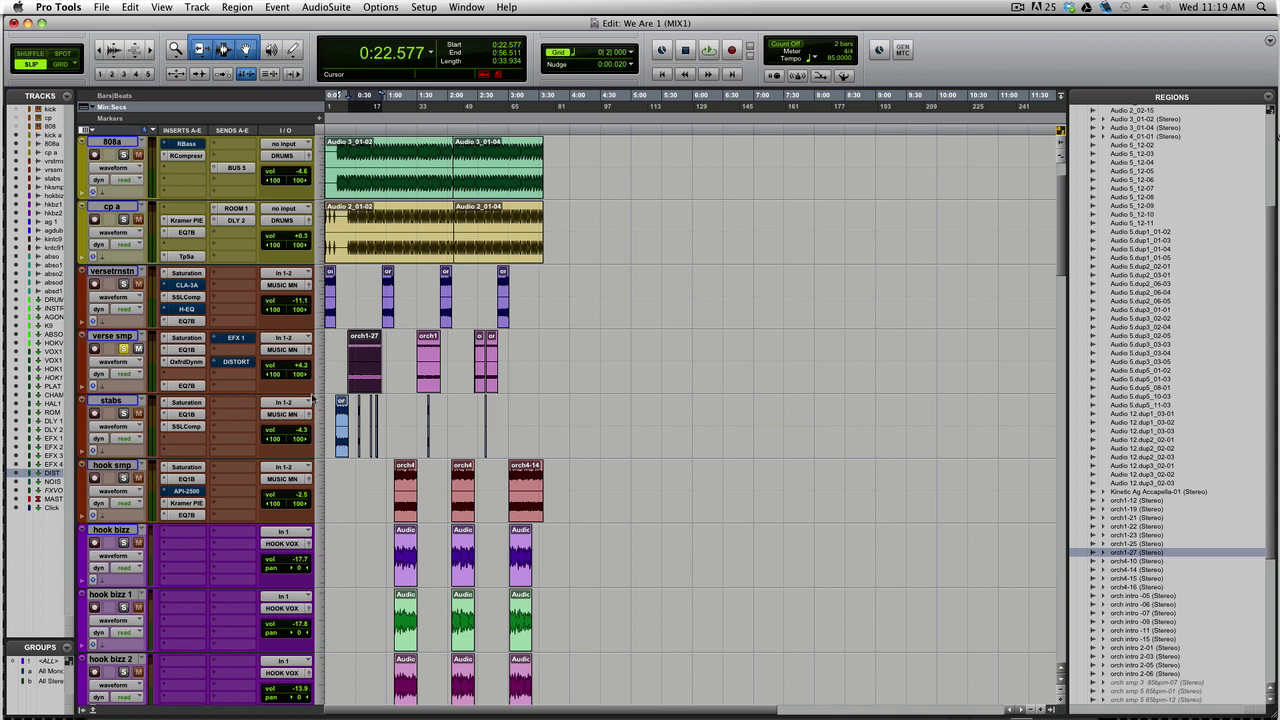
key("space")
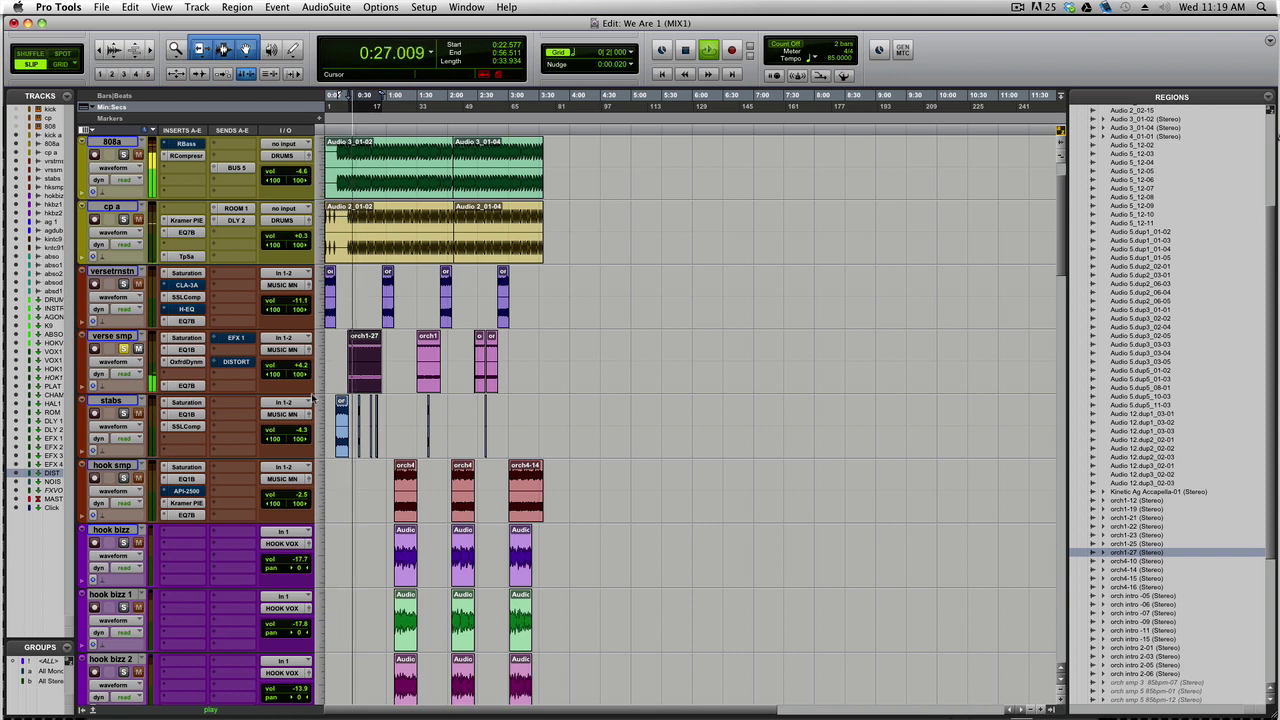
key("space")
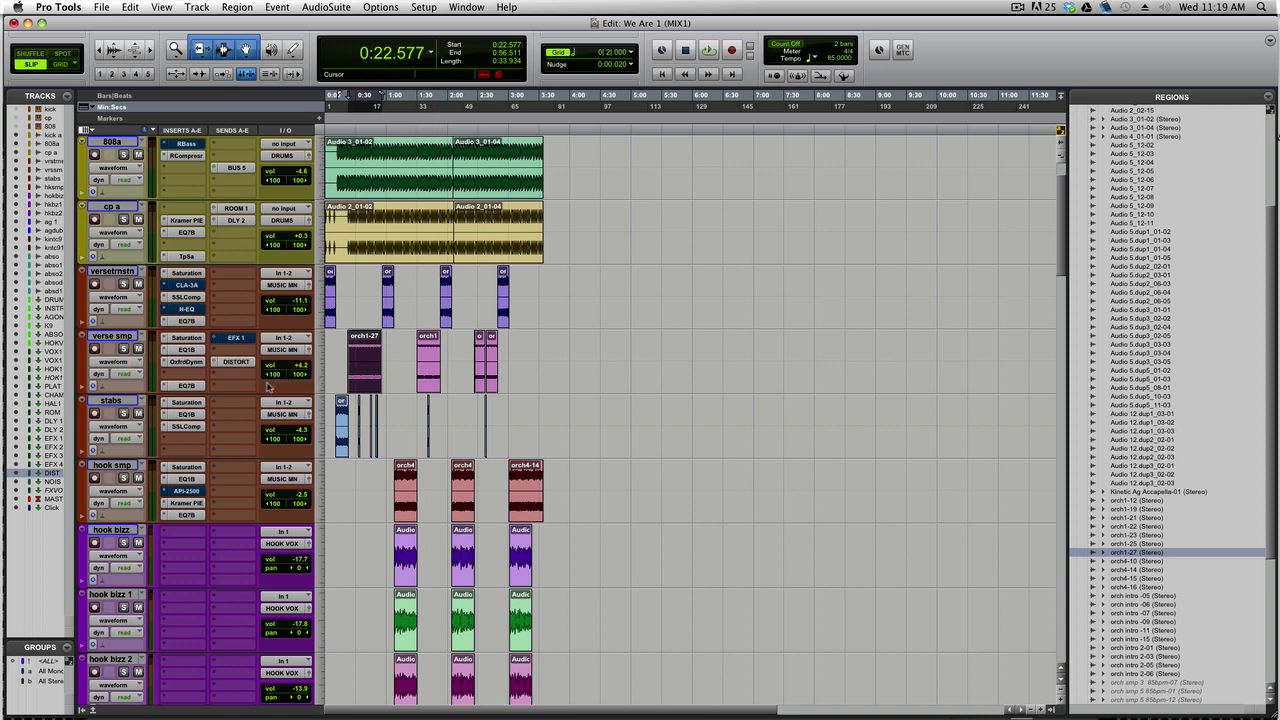
Unmute the DISTORT track in the Mix window, play the verse section in the Edit window, and return to the Mix window.
key("super+equal")
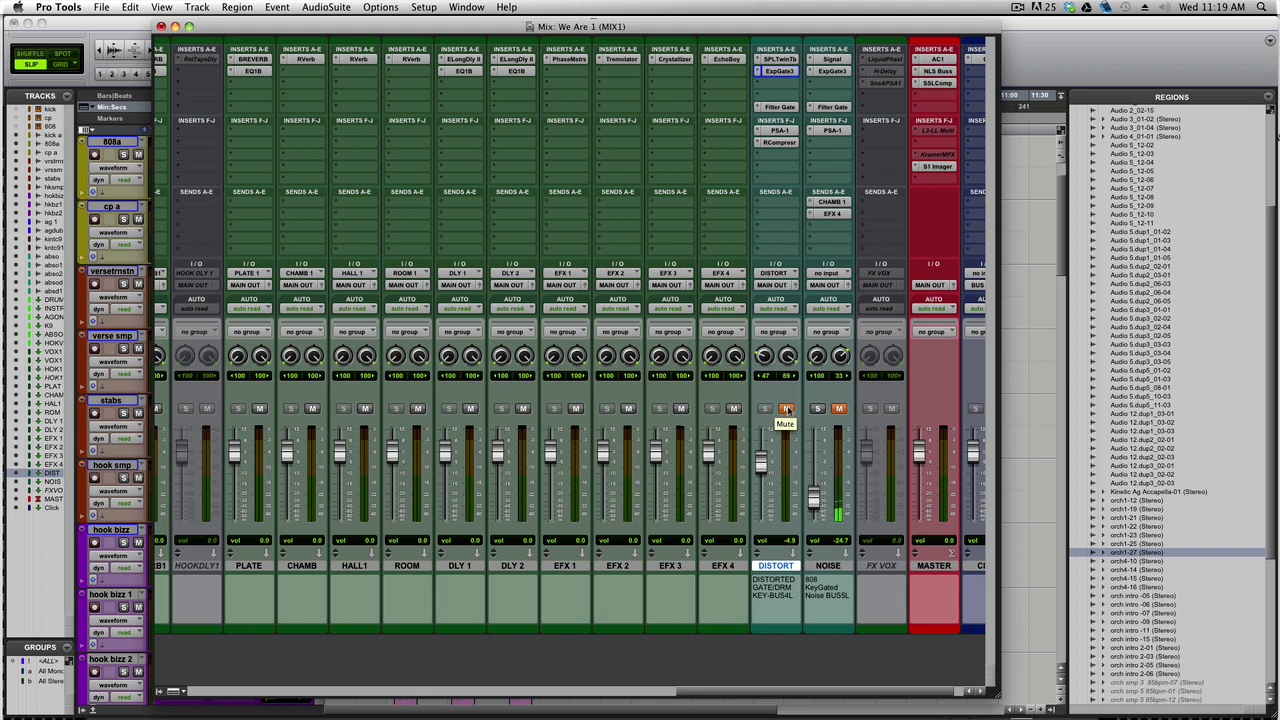
left_click(787, 408)
key("super+equal")
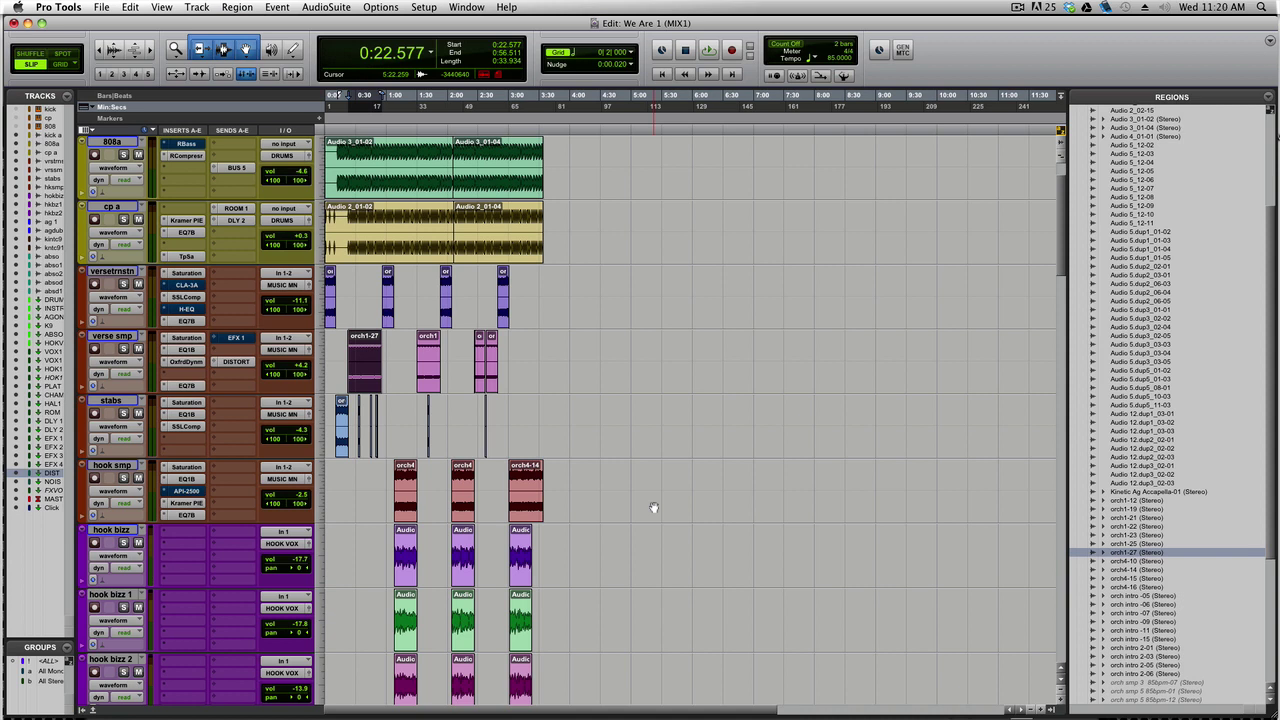
key("space")
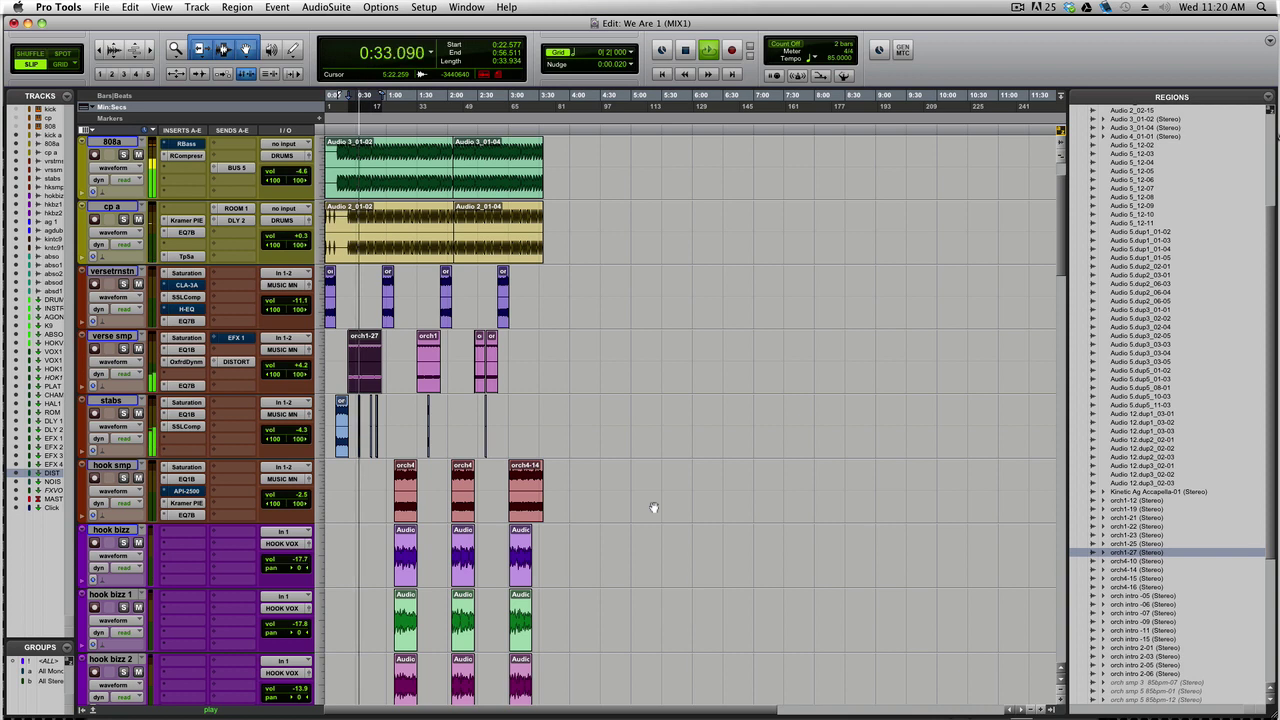
key("space")
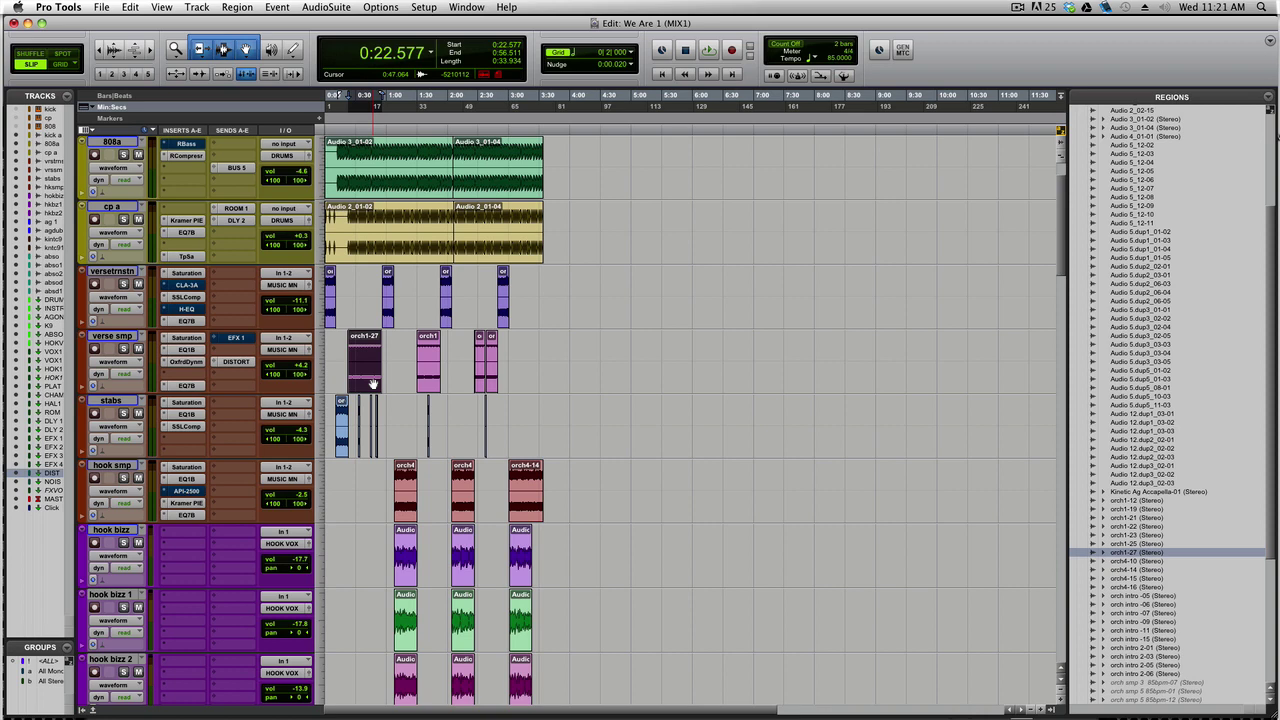
key("super+equal")
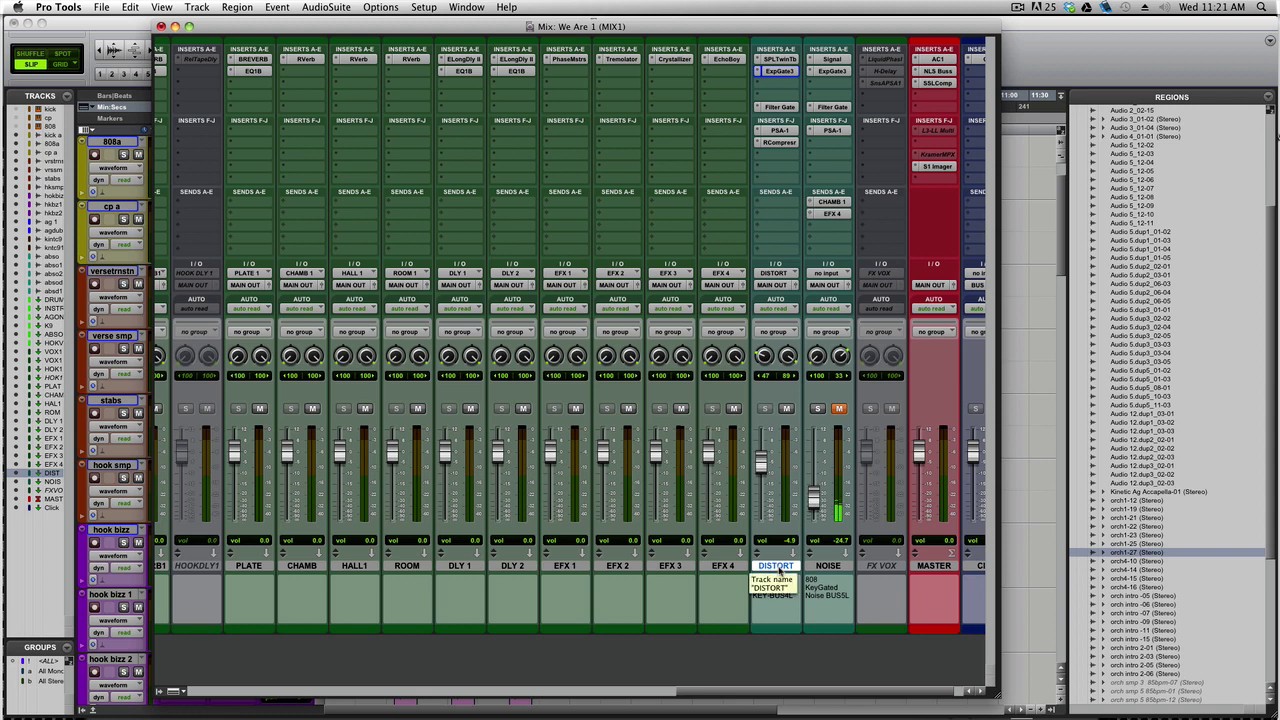
key("super+shift+n")
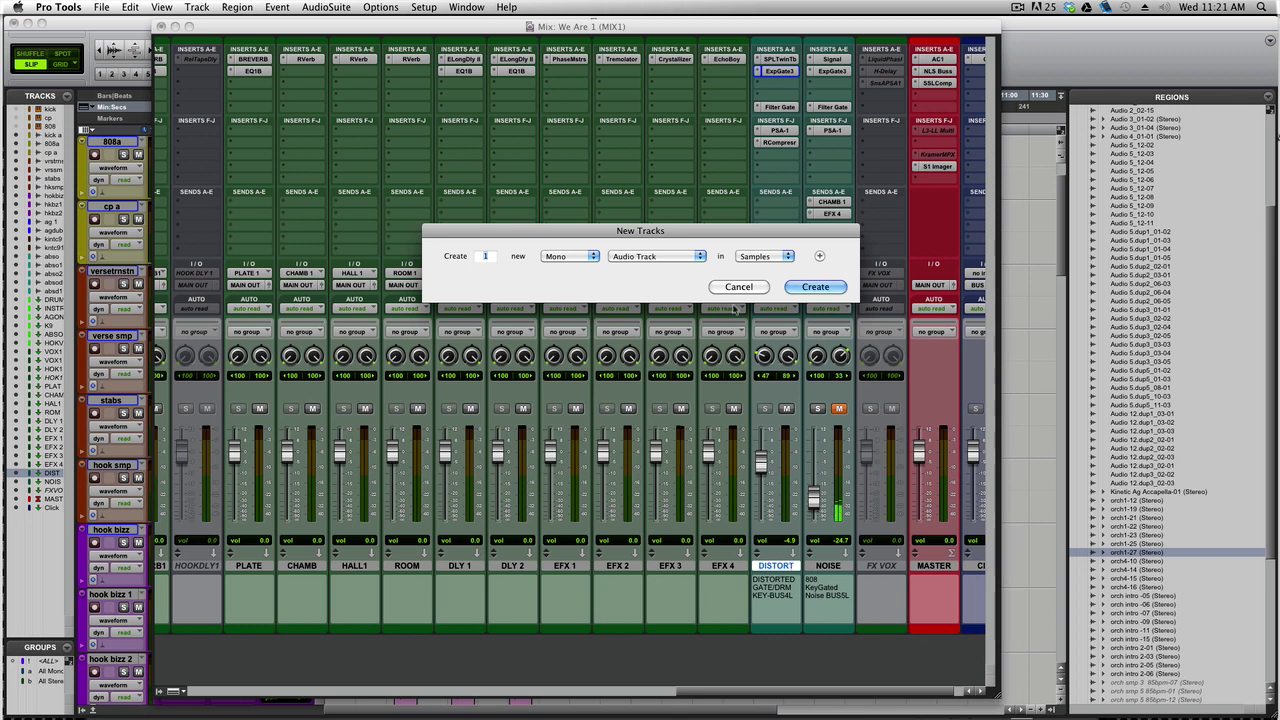
left_click(738, 290)
left_click(199, 7)
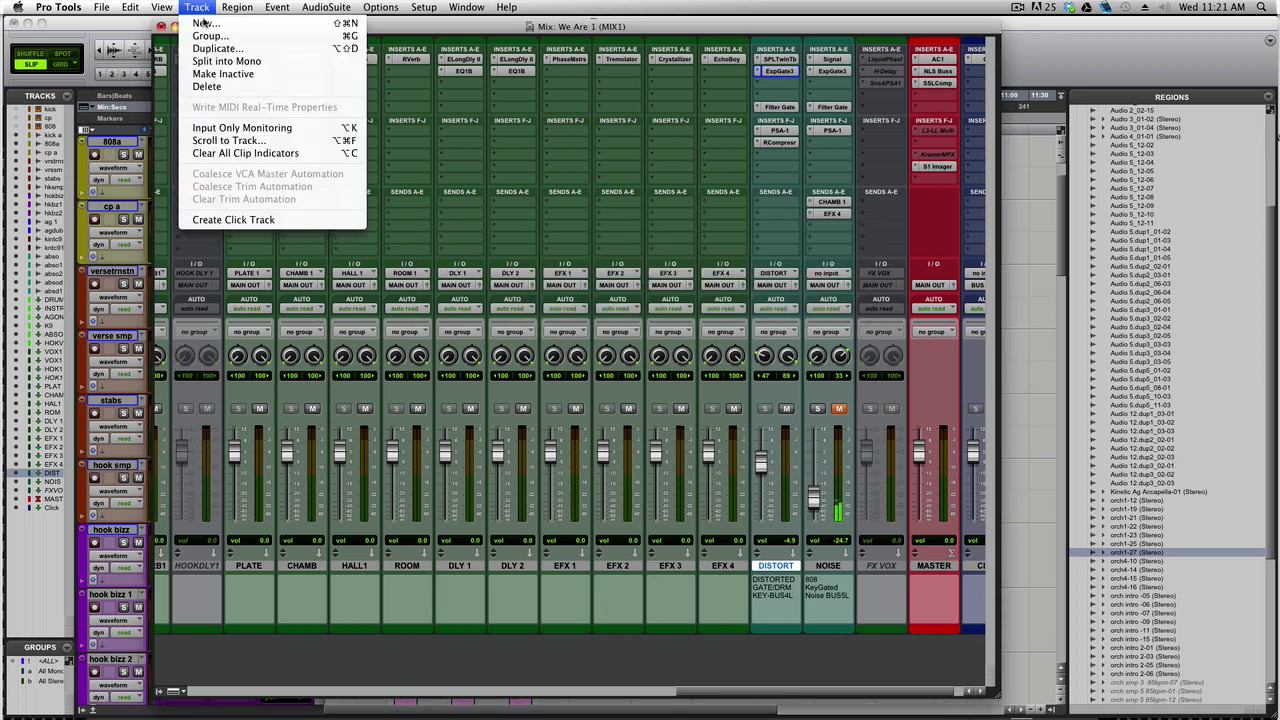
left_click(203, 22)
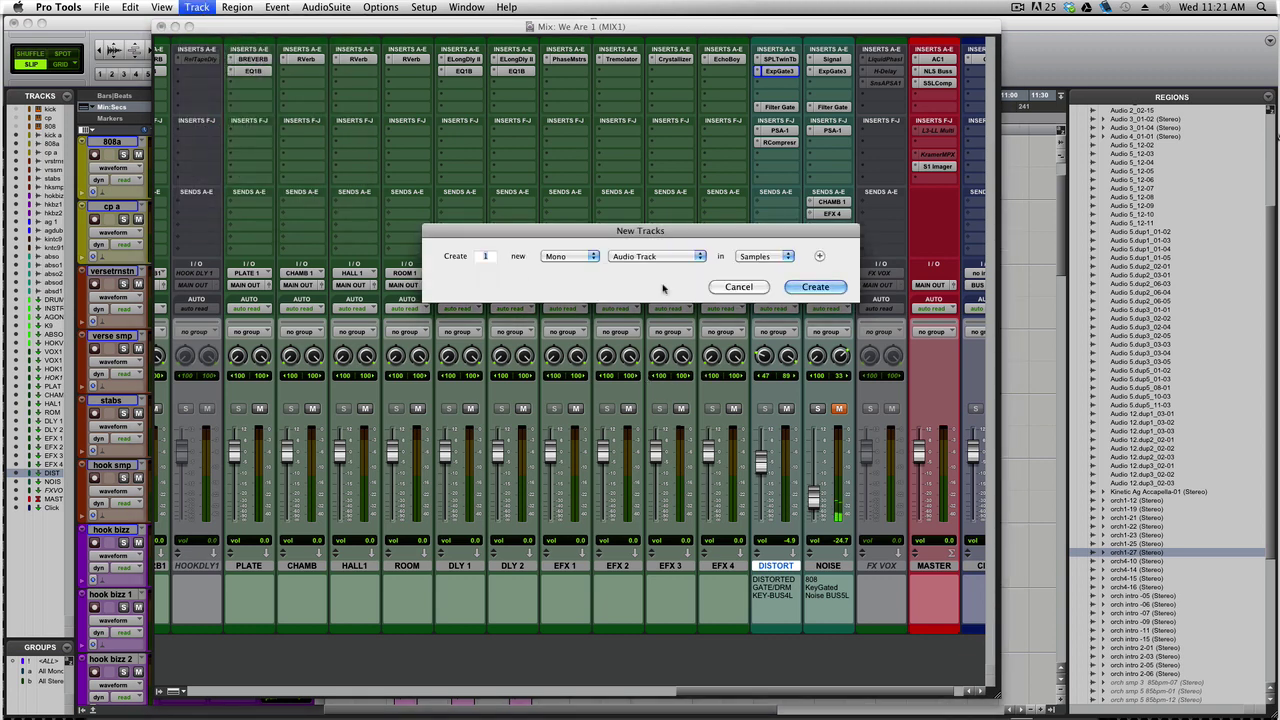
left_click(571, 258)
left_click(566, 268)
left_click(640, 258)
left_click(640, 268)
key("Return")
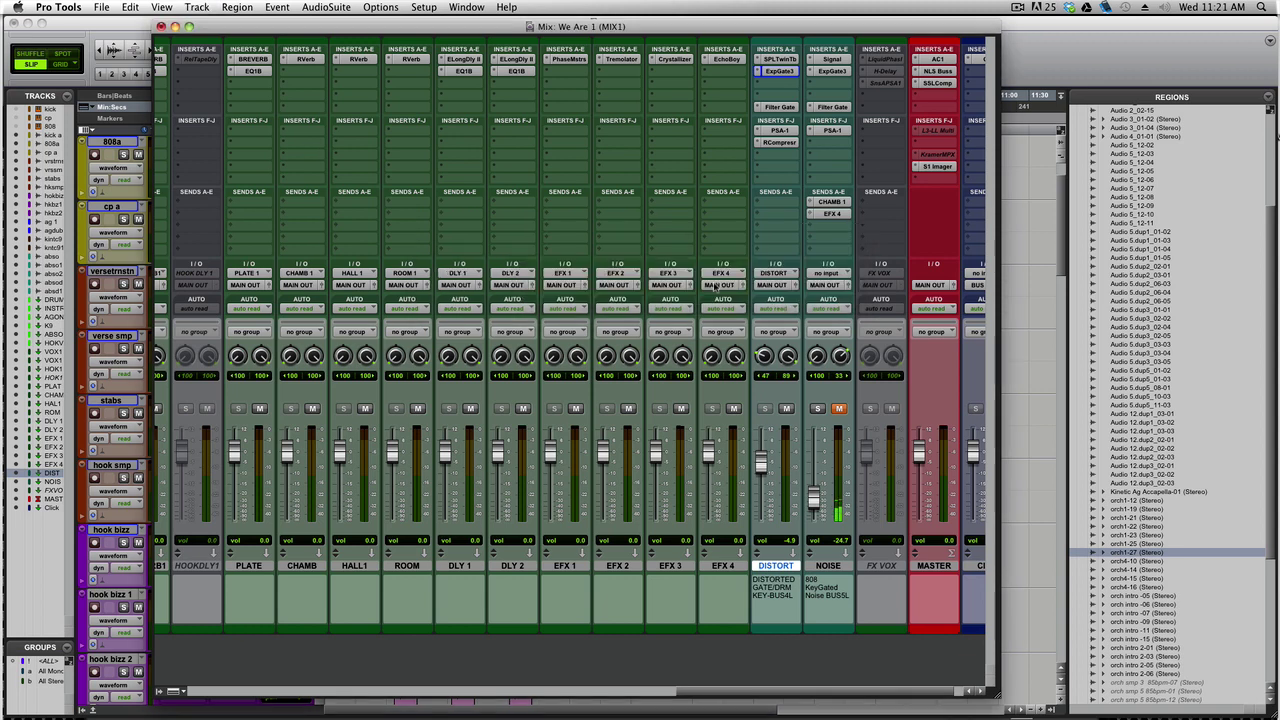
Review the DISTORT track's name and comments, then check which bus is assigned as its input.
double_click(773, 568)
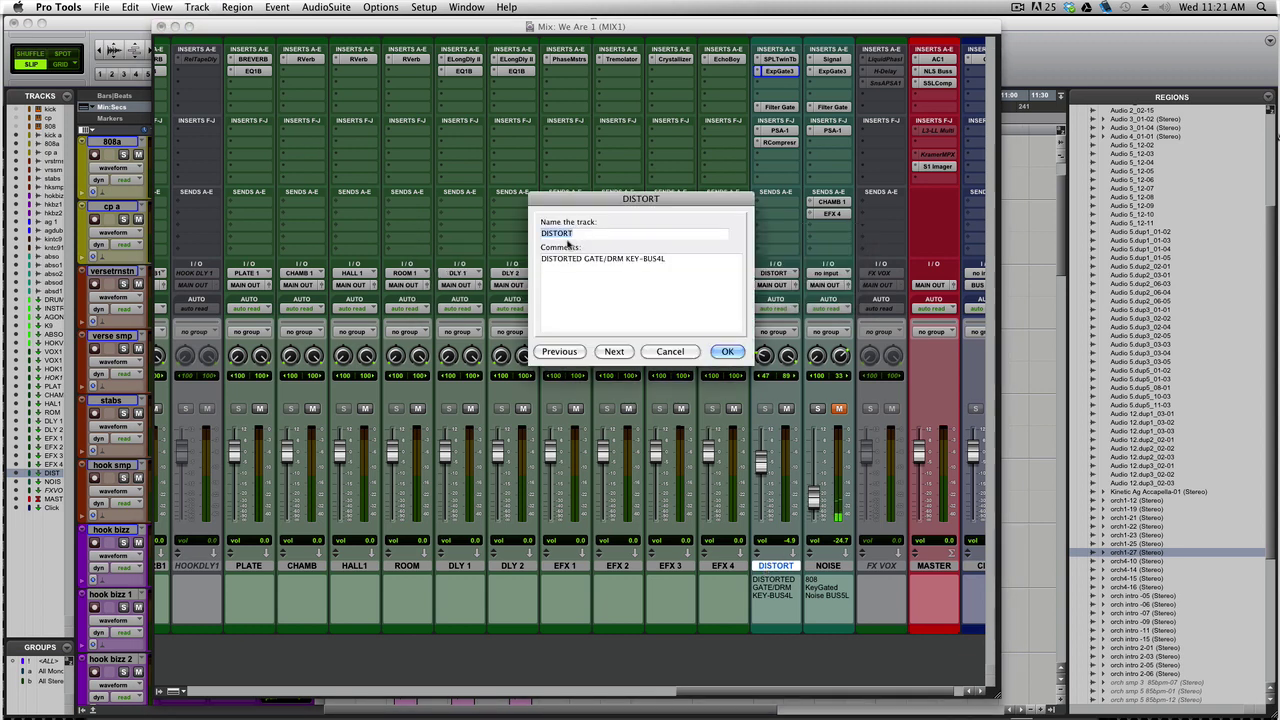
left_click(666, 352)
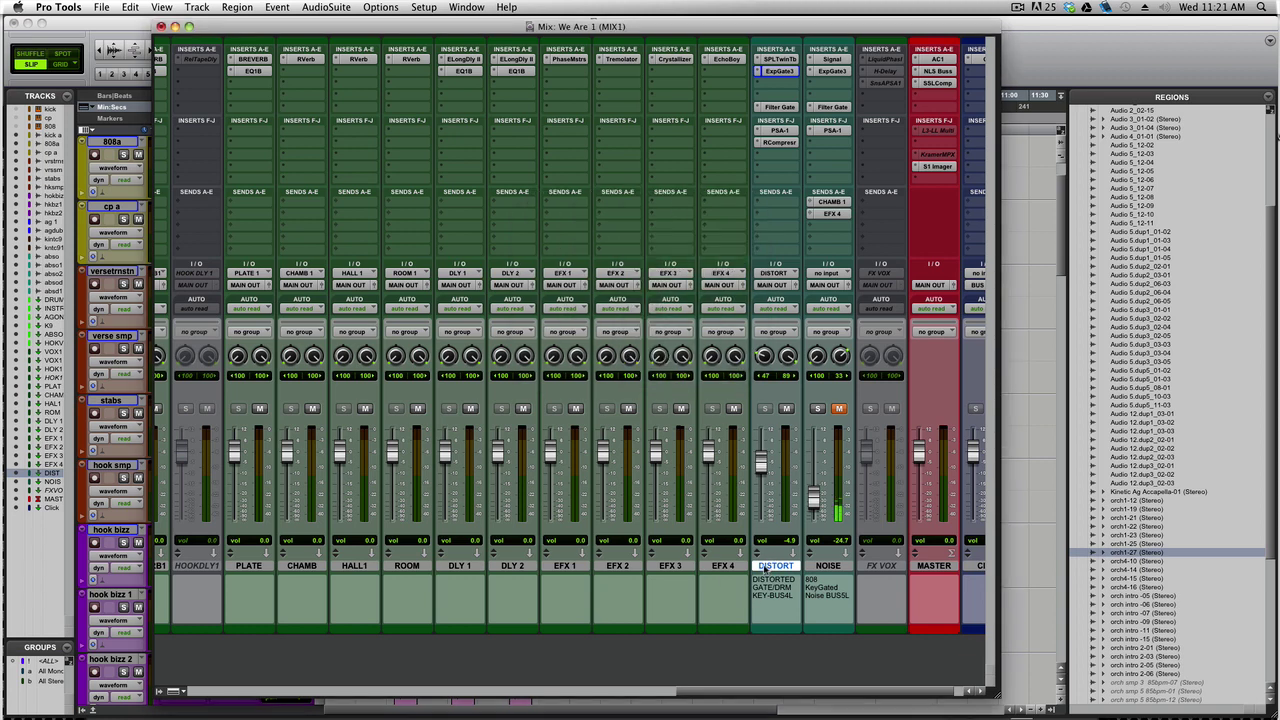
left_click(765, 566)
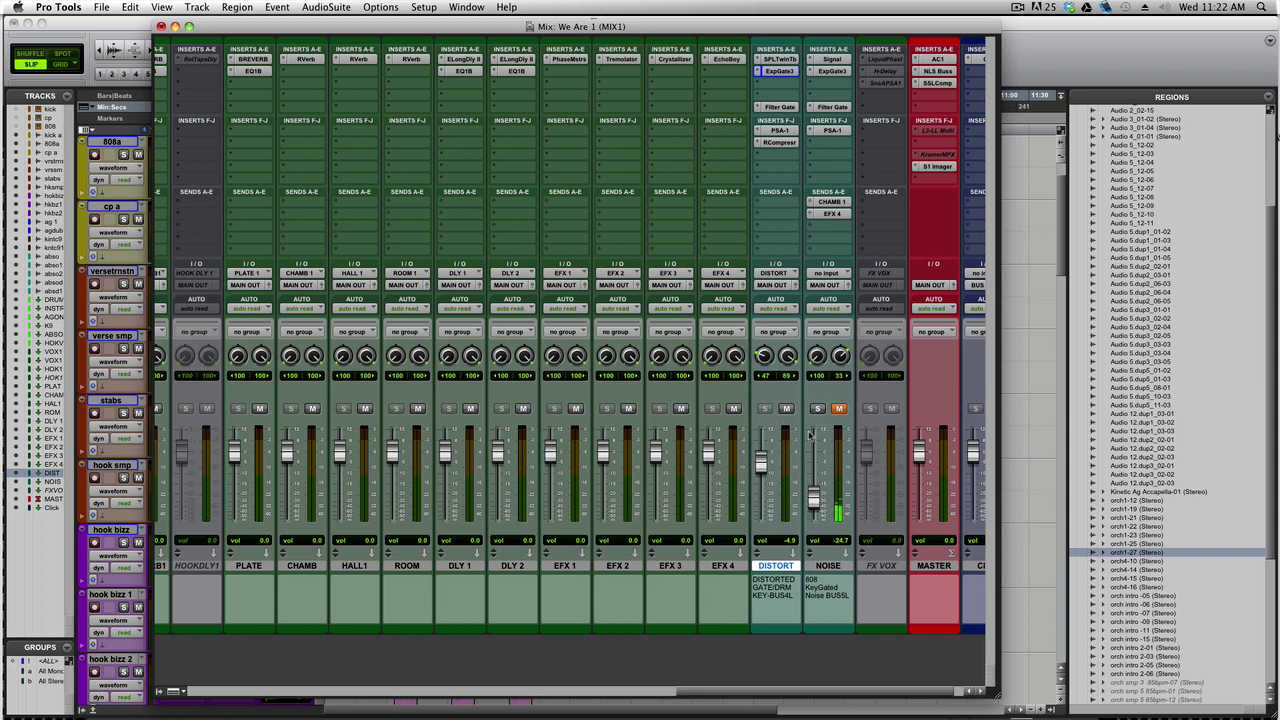
left_click(777, 274)
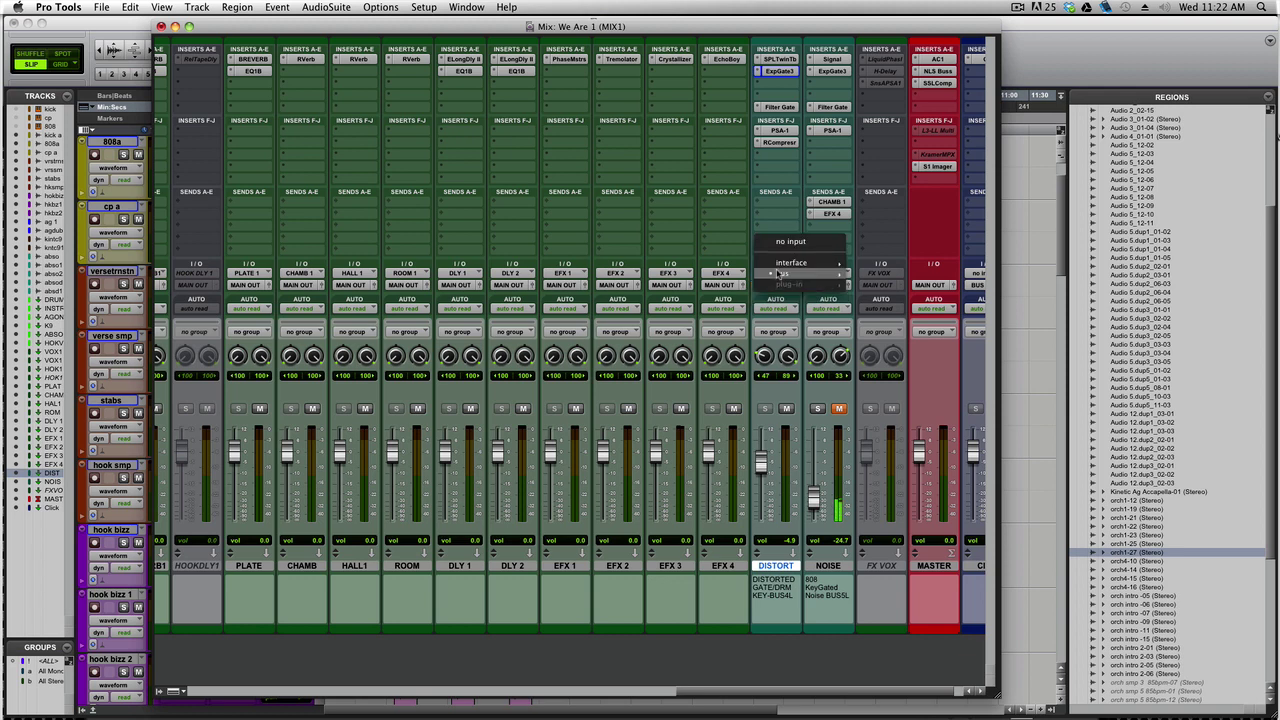
mouse_move(780, 275)
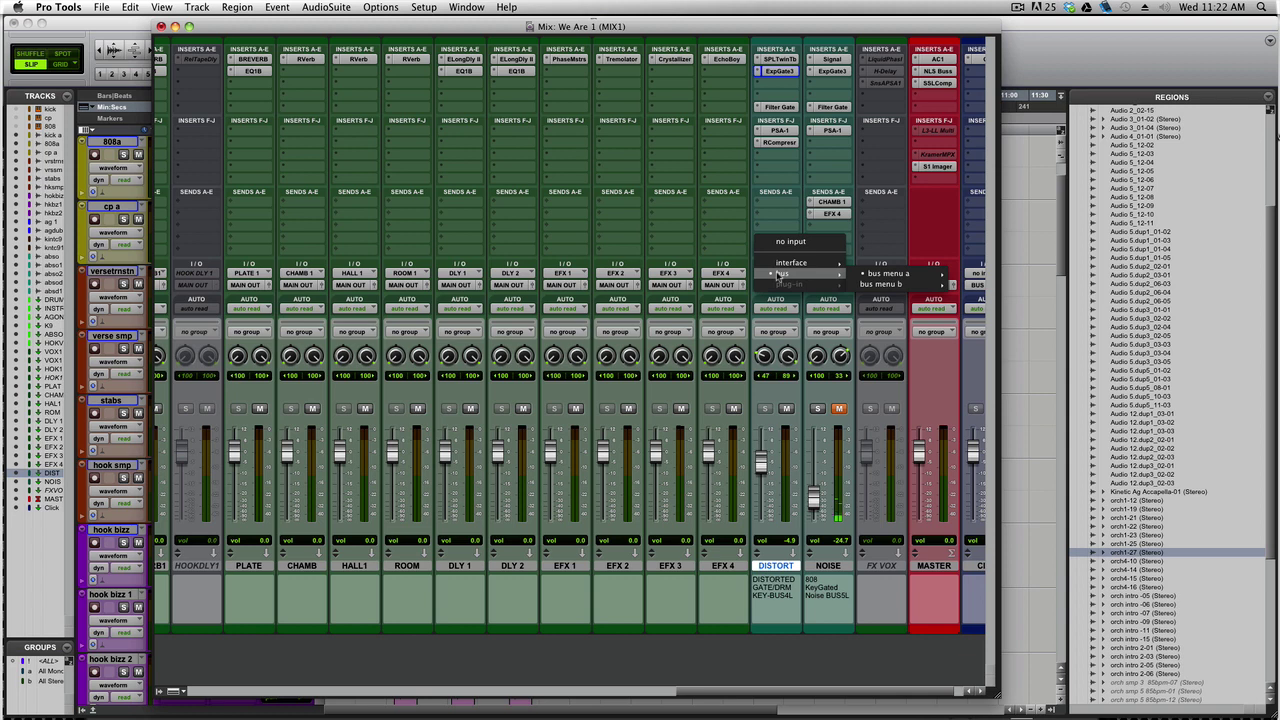
mouse_move(897, 280)
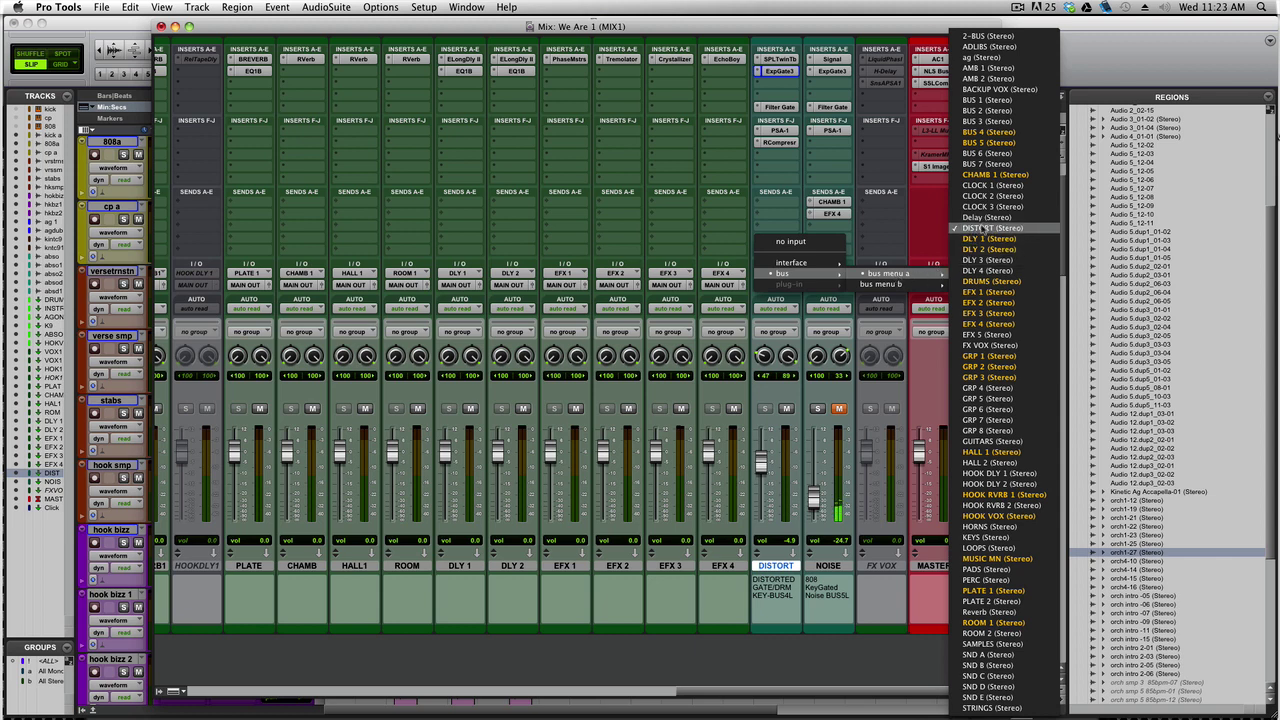
left_click(777, 663)
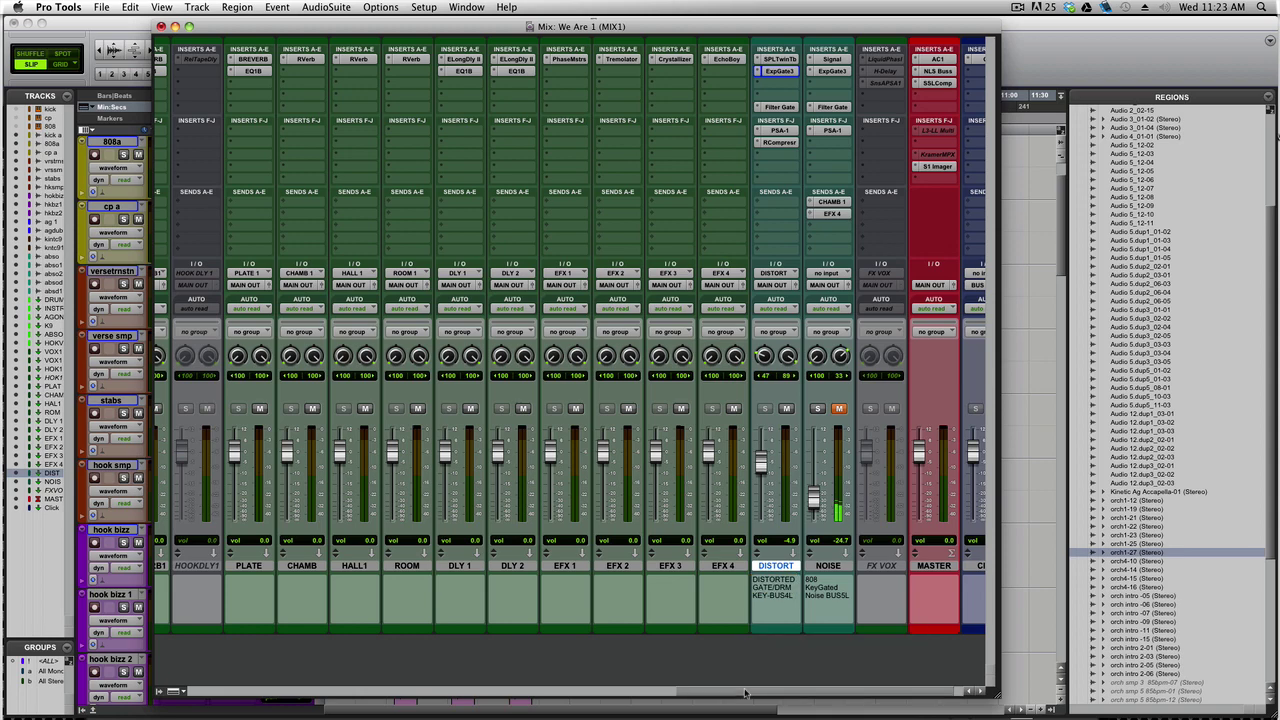
Select the verse smp track, check the bus assigned to its DISTORT send, and open that send's fader window.
left_click_drag(745, 693, 312, 692)
left_click(248, 568)
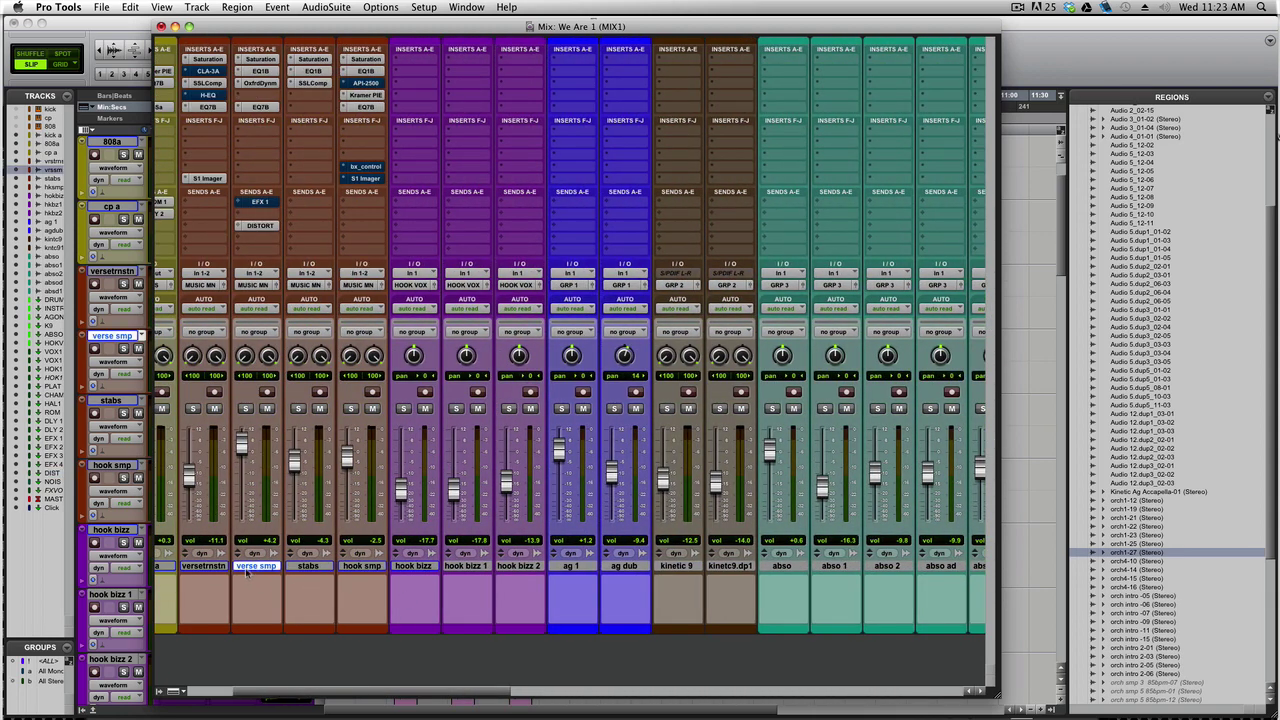
left_click(238, 226)
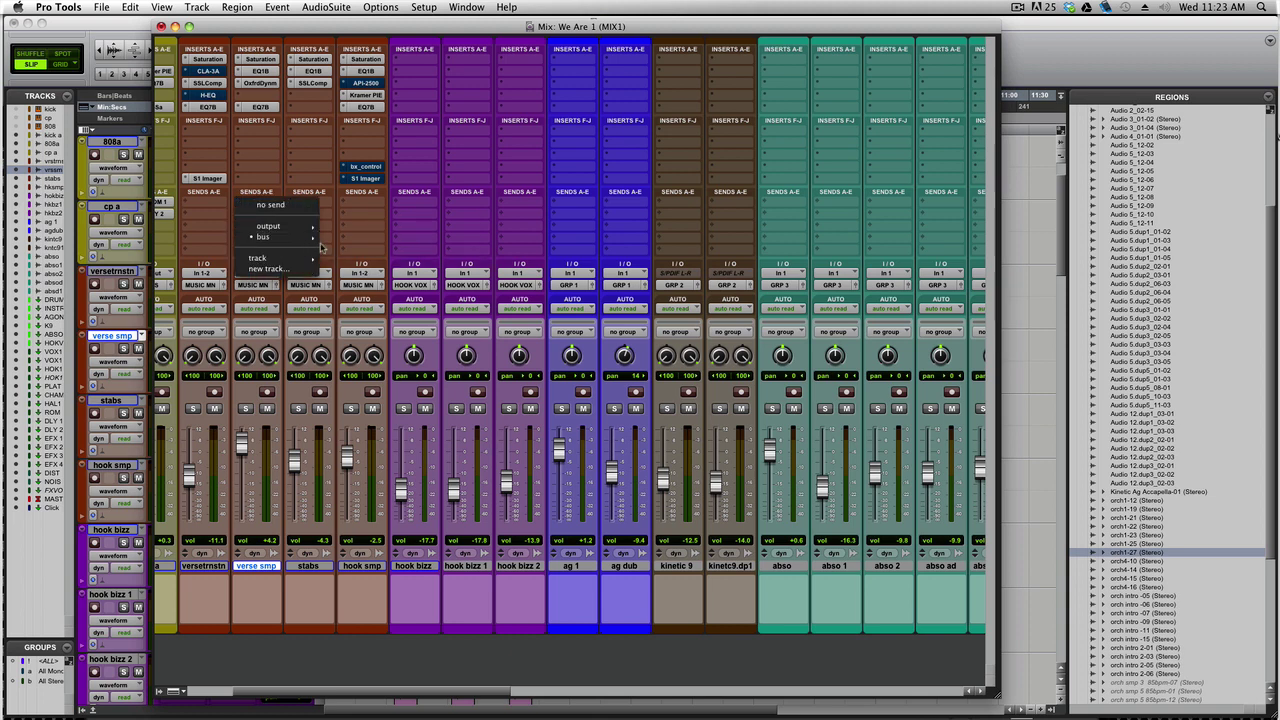
mouse_move(290, 237)
mouse_move(390, 238)
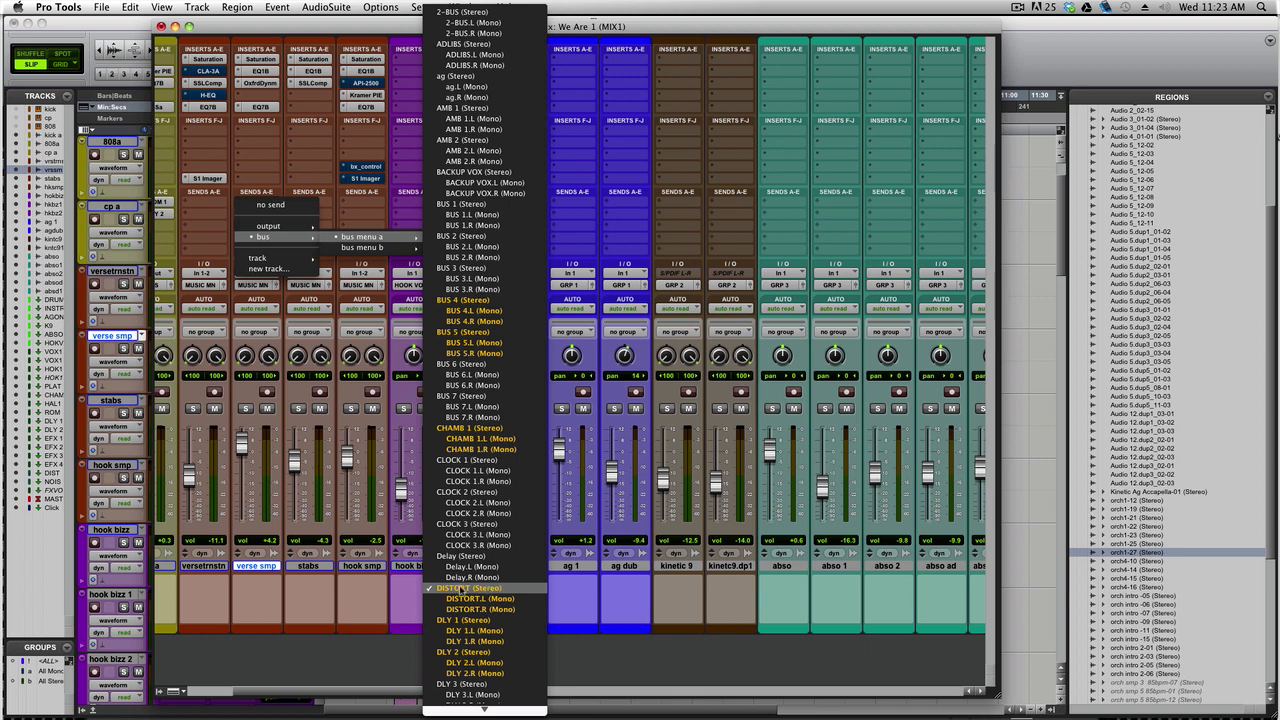
left_click(361, 664)
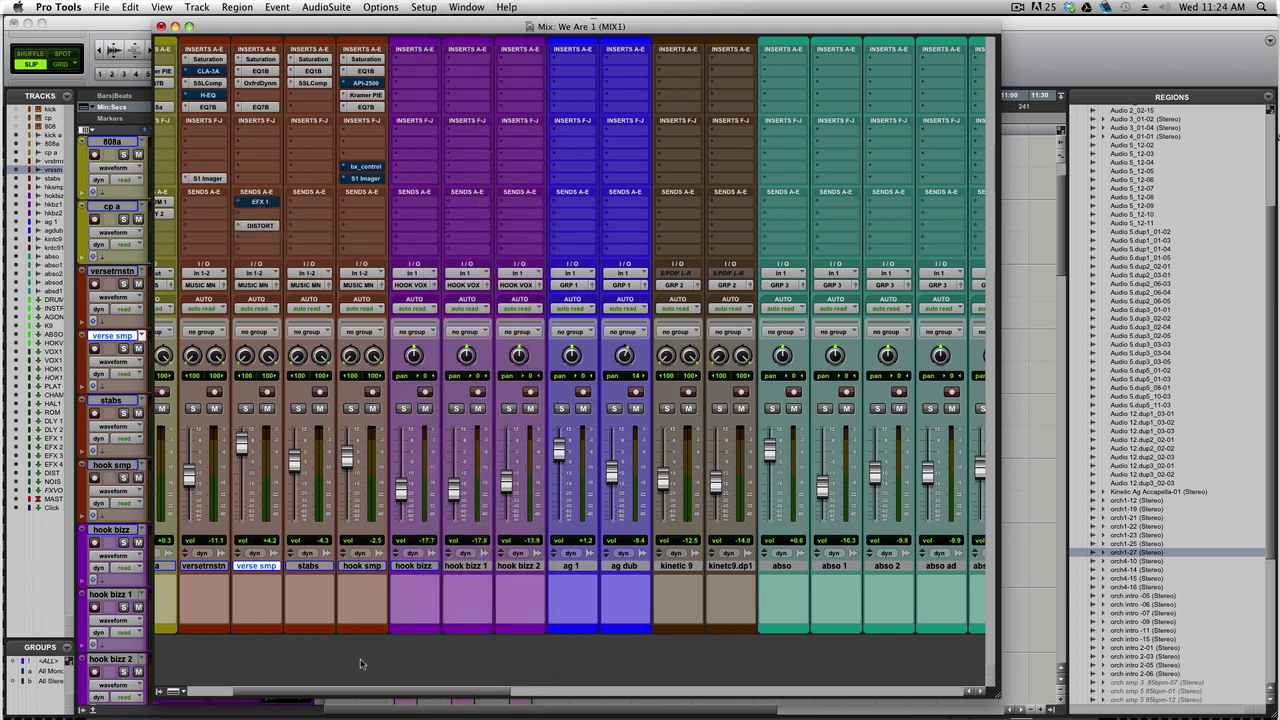
left_click(259, 227)
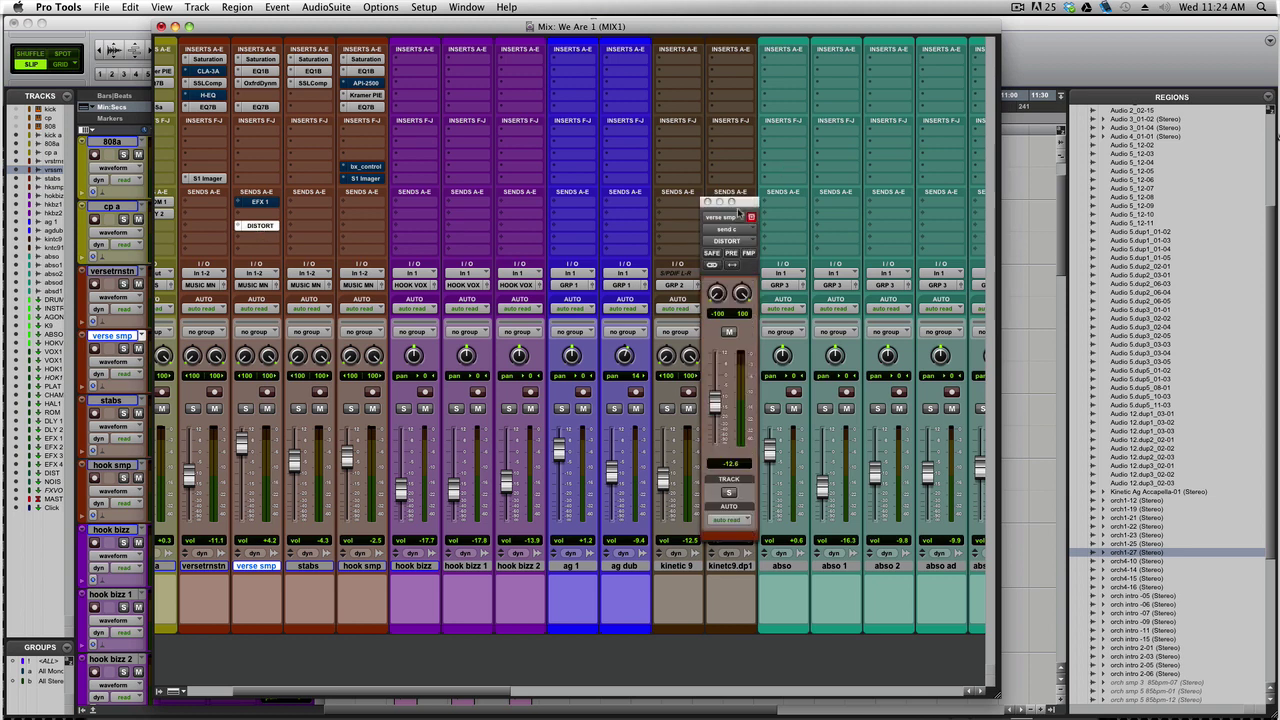
left_click_drag(742, 205, 638, 198)
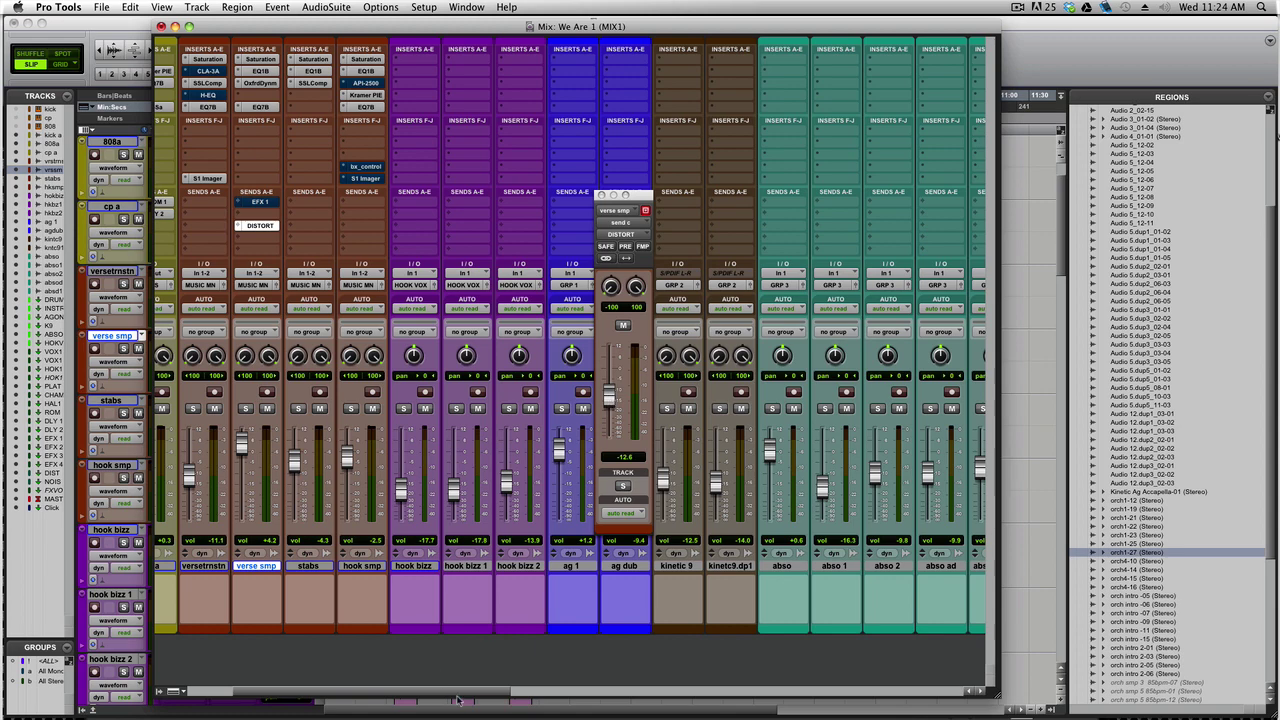
View the SPL TwinTube settings on the DISTORT track and close the plug-in window.
left_click_drag(455, 698, 914, 697)
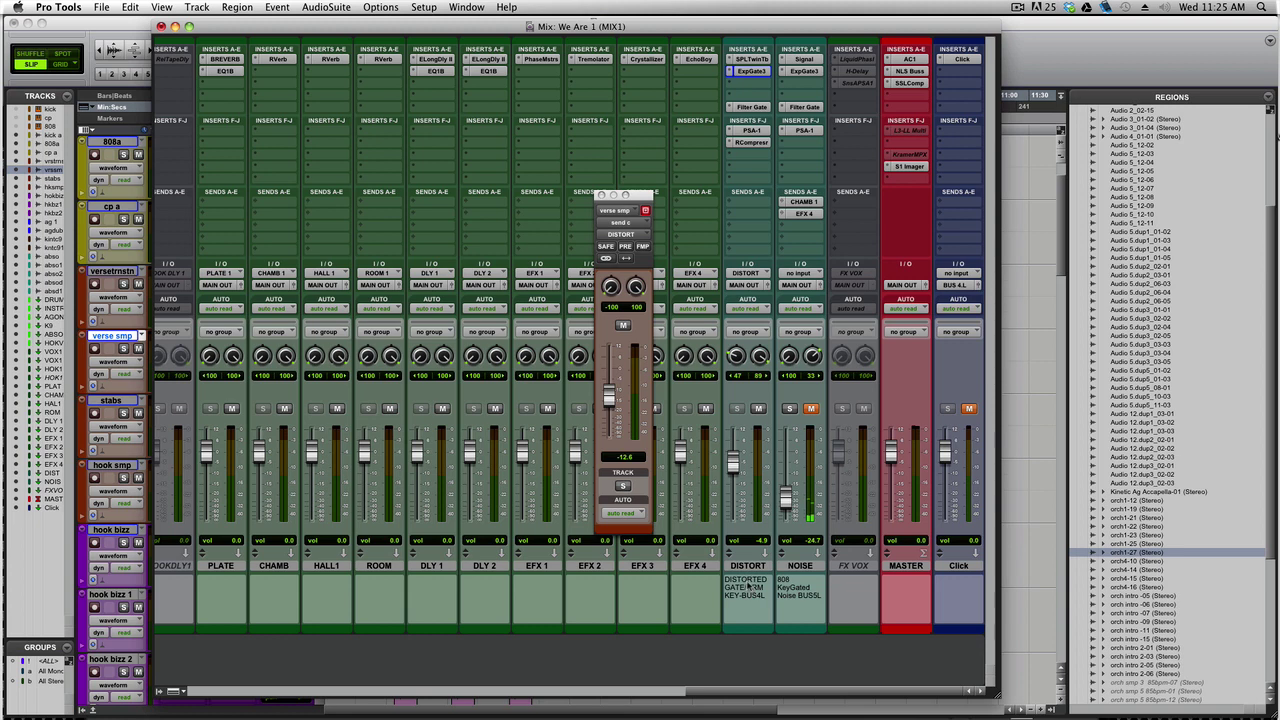
left_click(752, 60)
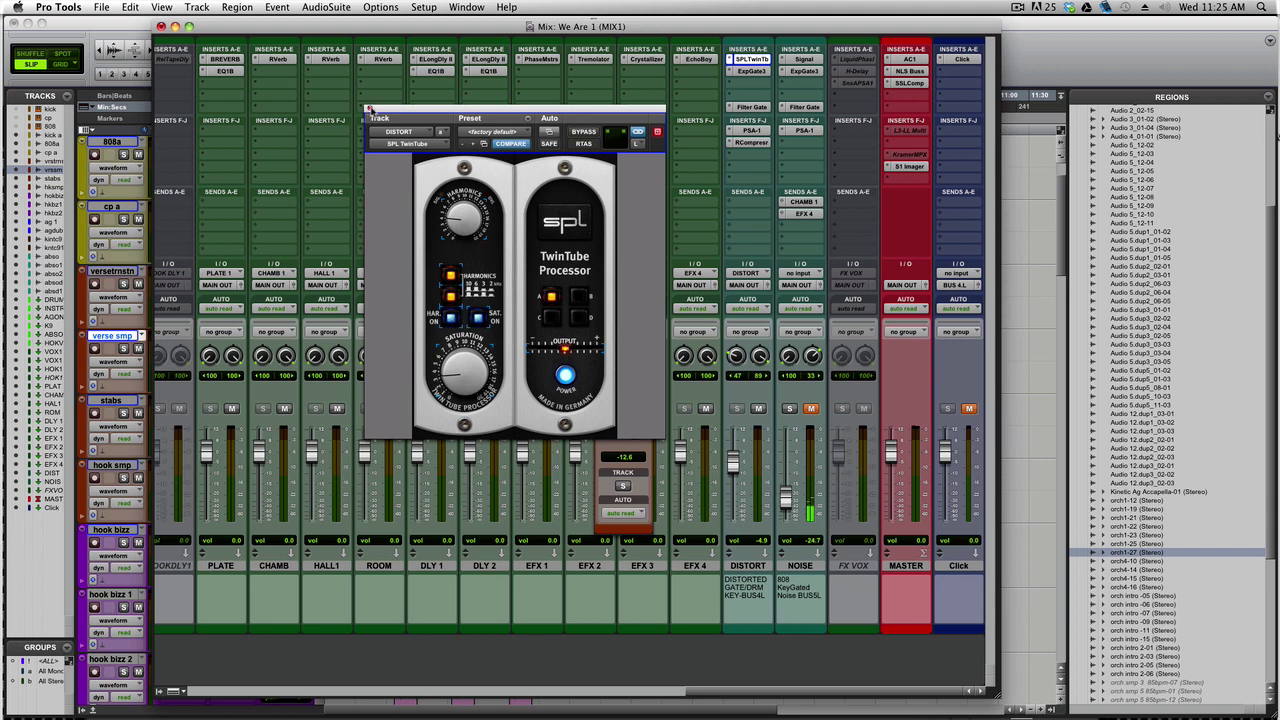
left_click(369, 108)
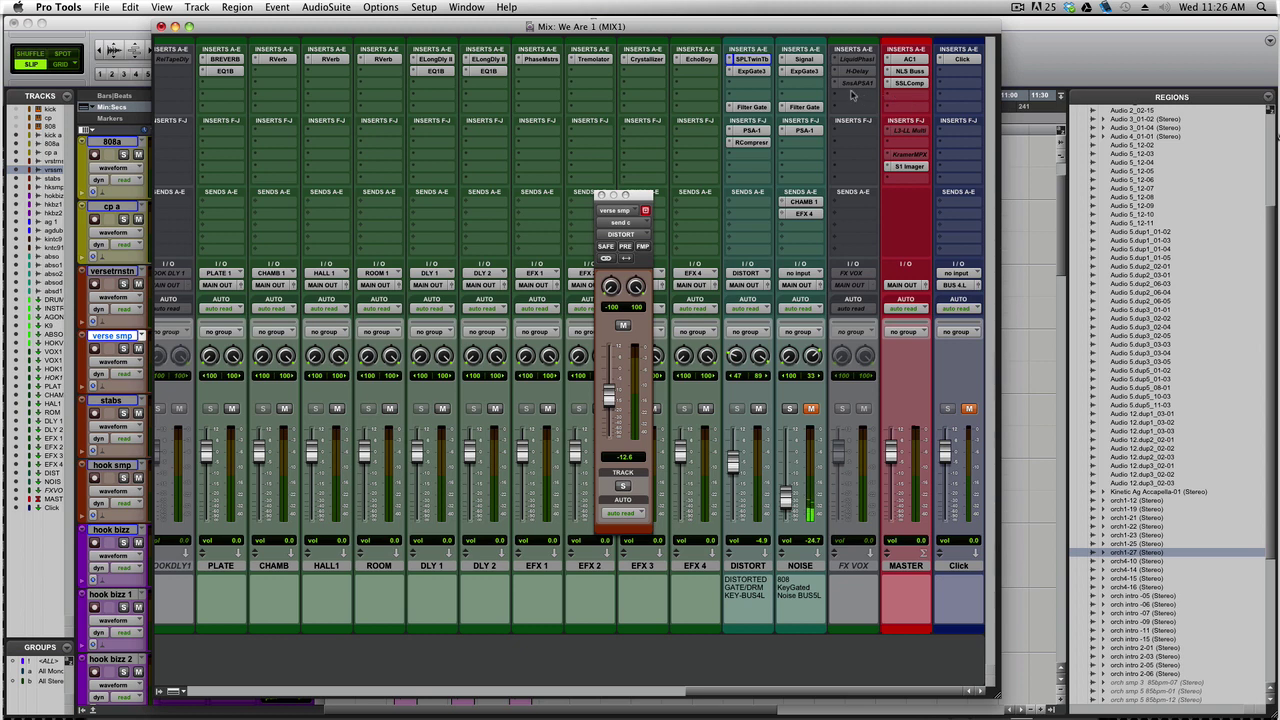
Open the Expander/Gate Dyn 3 on the DISTORT track and review its available presets without changing the selection.
left_click(737, 74)
mouse_move(772, 72)
mouse_move(900, 82)
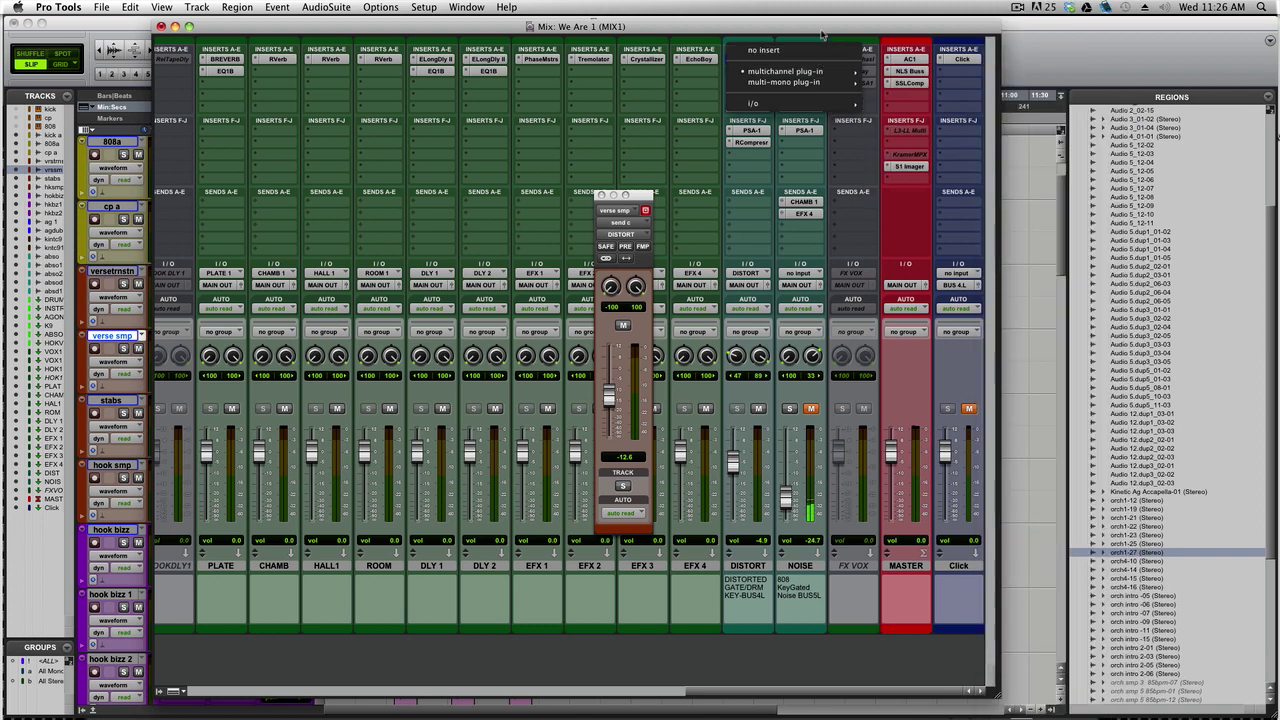
left_click(750, 71)
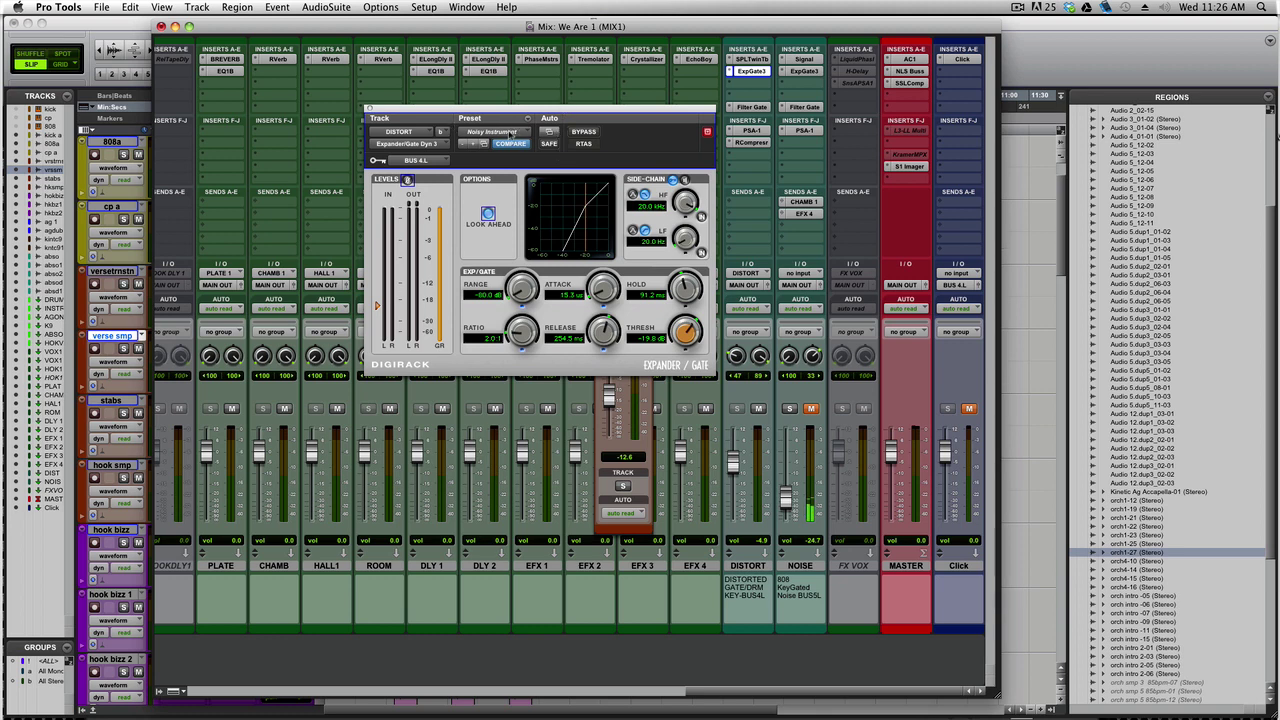
left_click(520, 133)
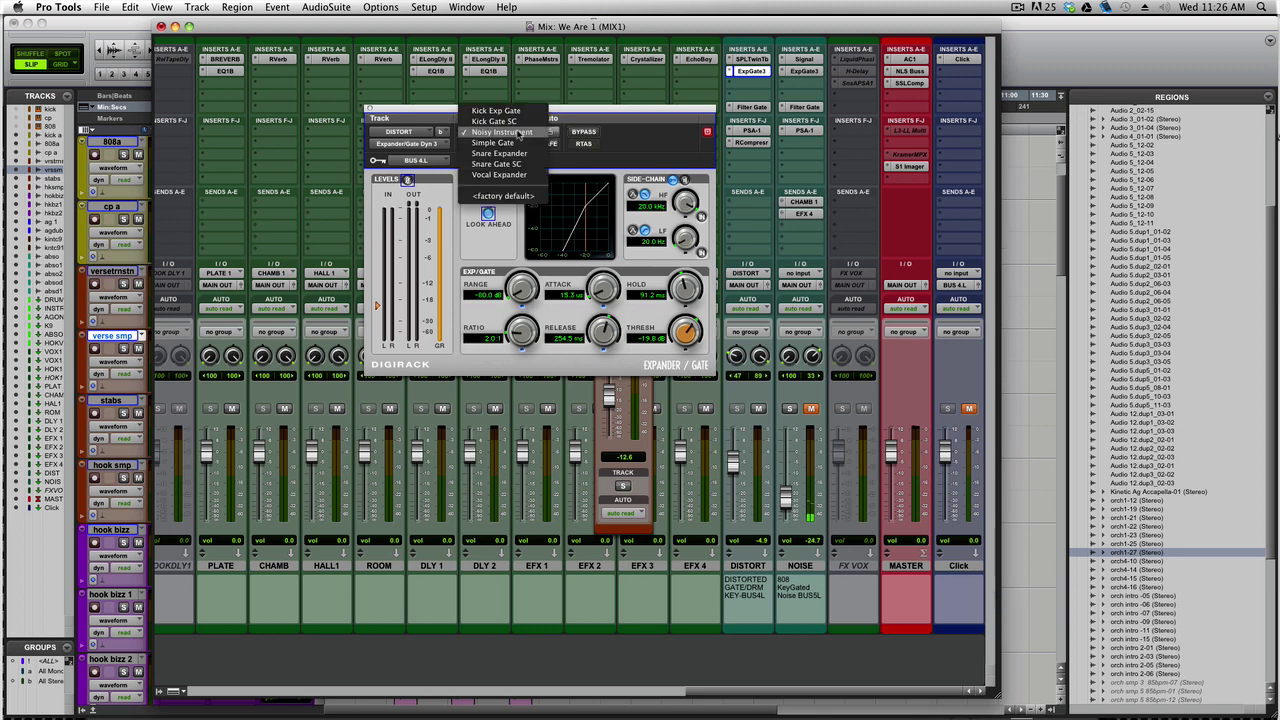
left_click(667, 137)
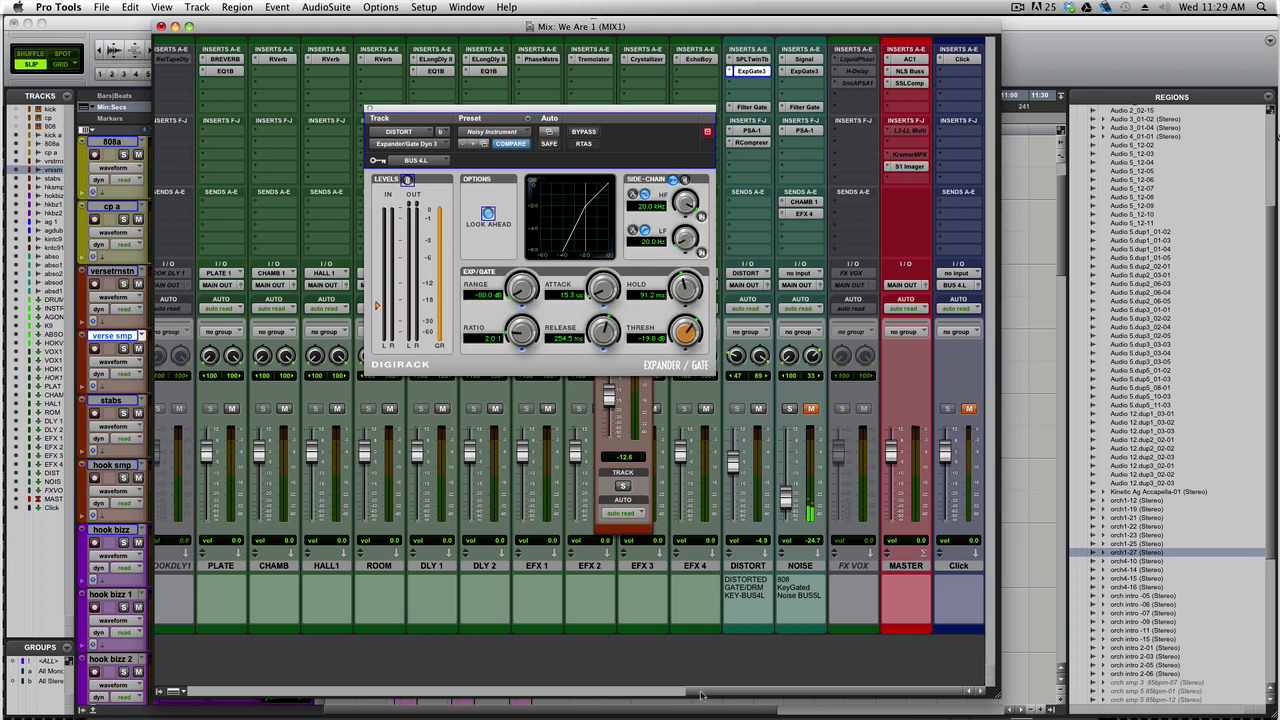
Check the bus assigned to the kick a track's third send, then open that send's fader window and move it clear of the gate.
left_click_drag(700, 693, 190, 693)
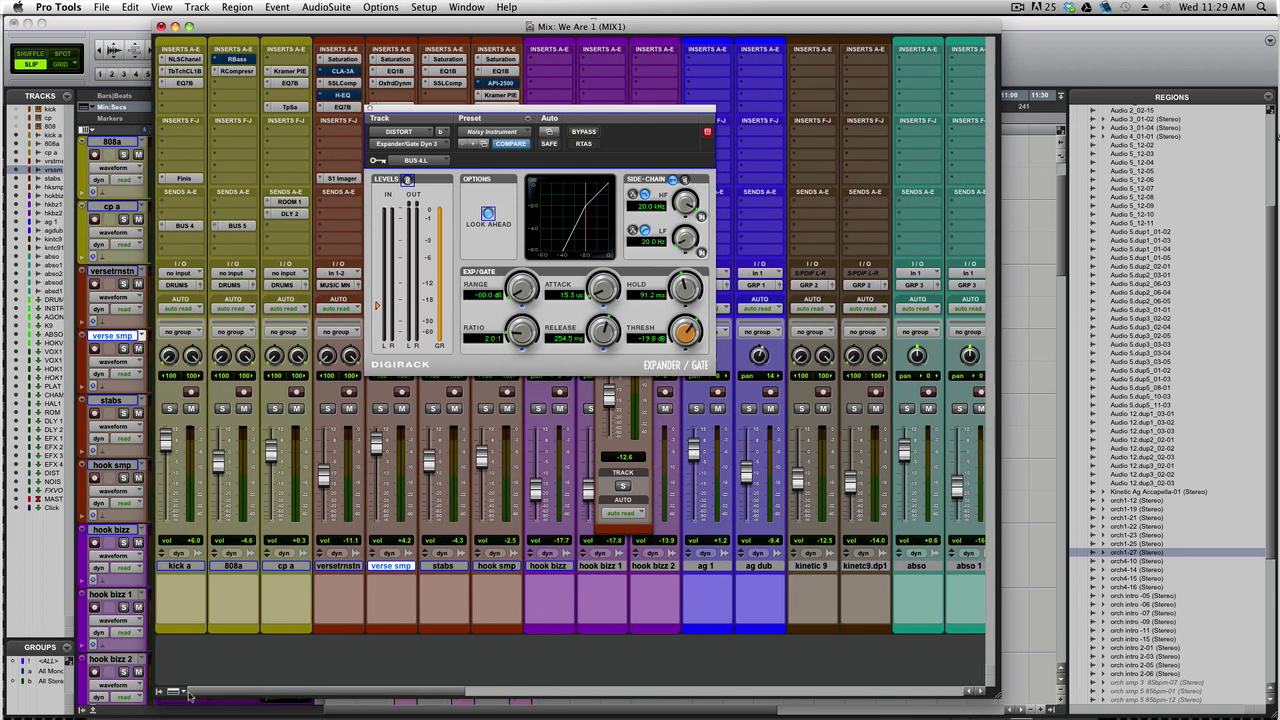
left_click(164, 226)
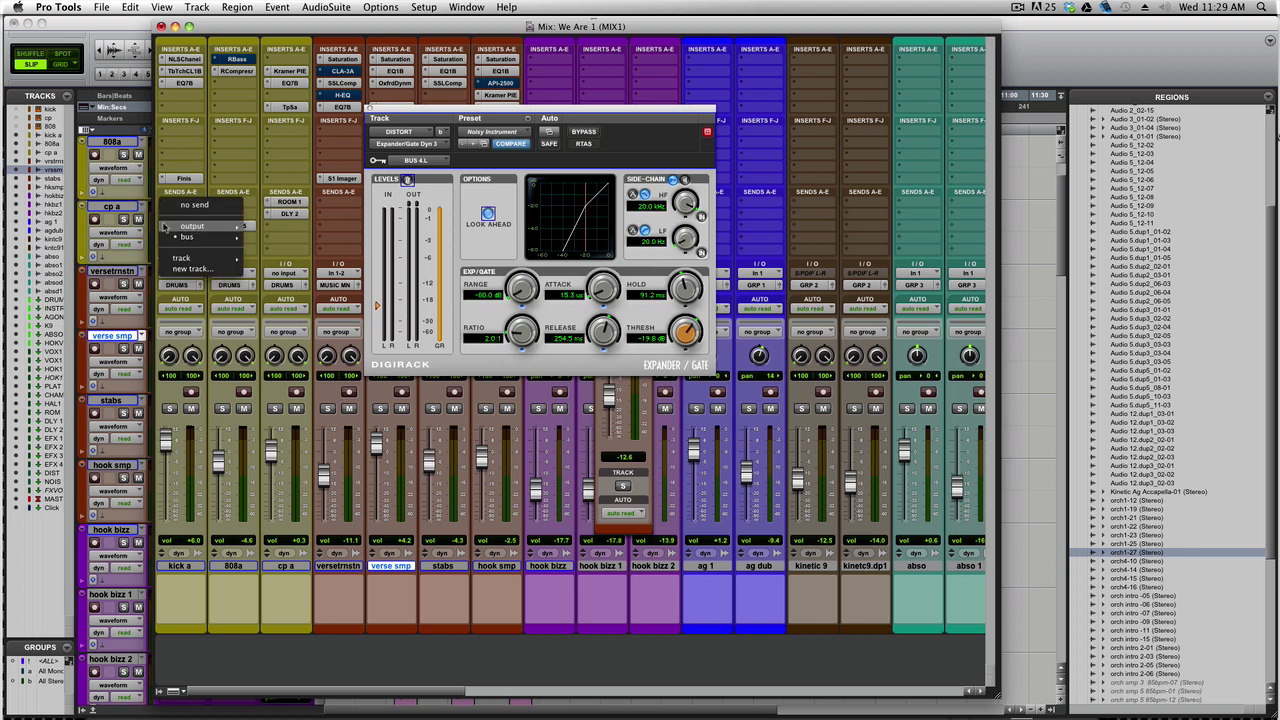
mouse_move(169, 236)
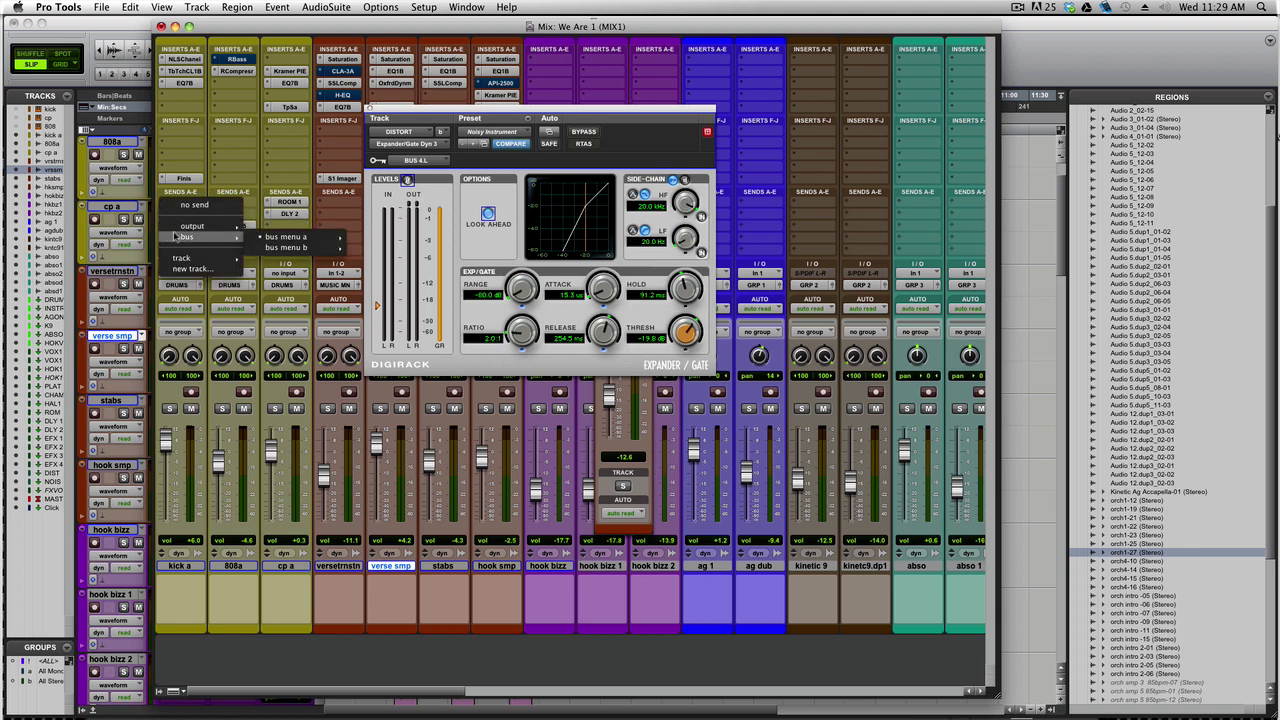
mouse_move(262, 242)
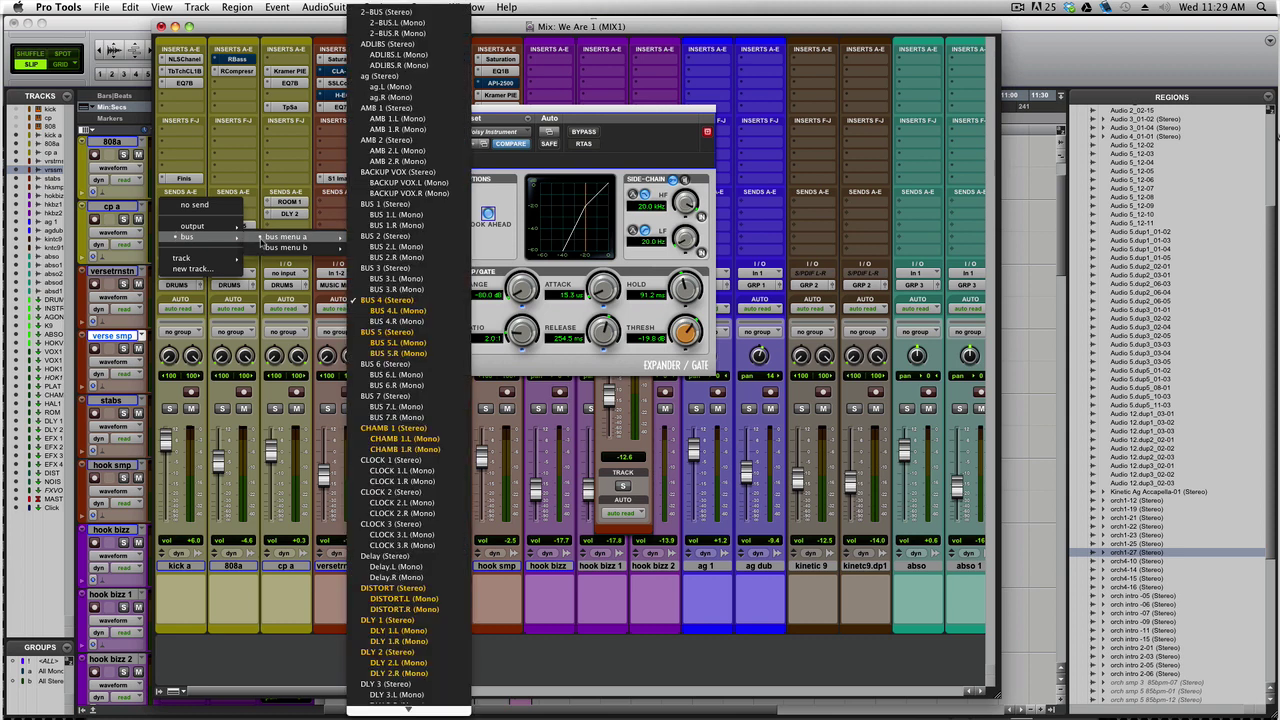
left_click(425, 301)
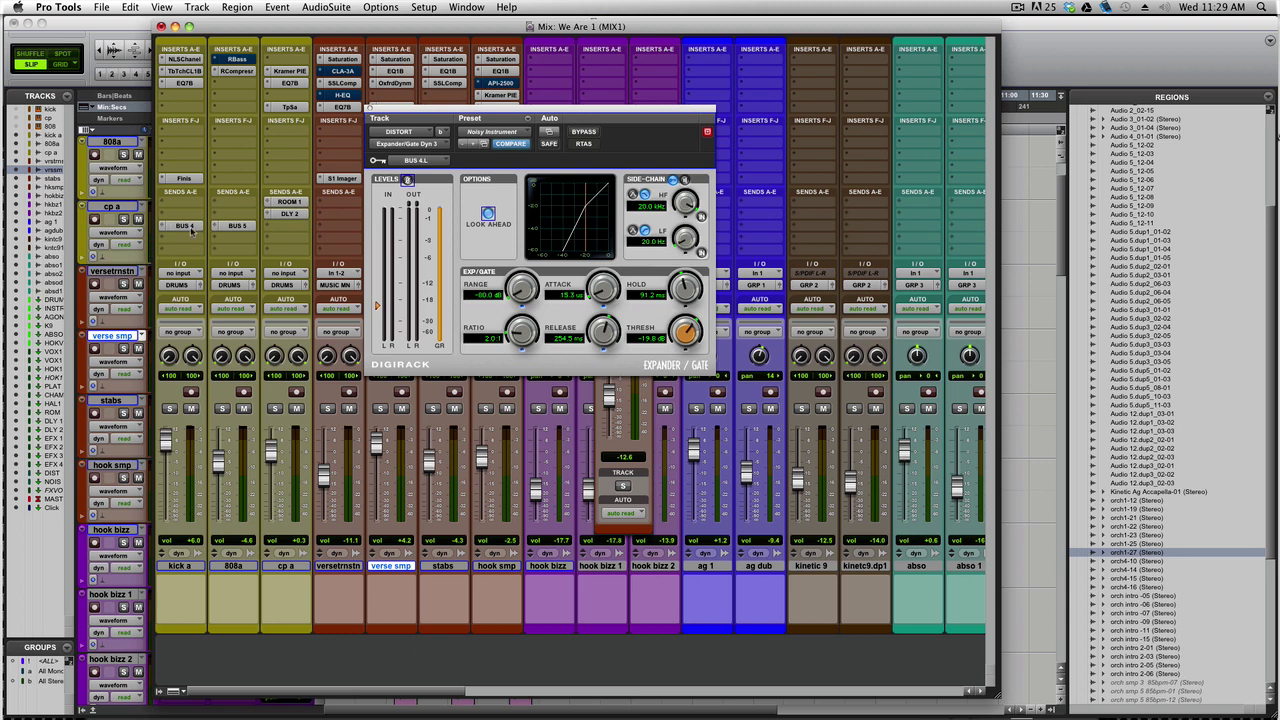
left_click(191, 228)
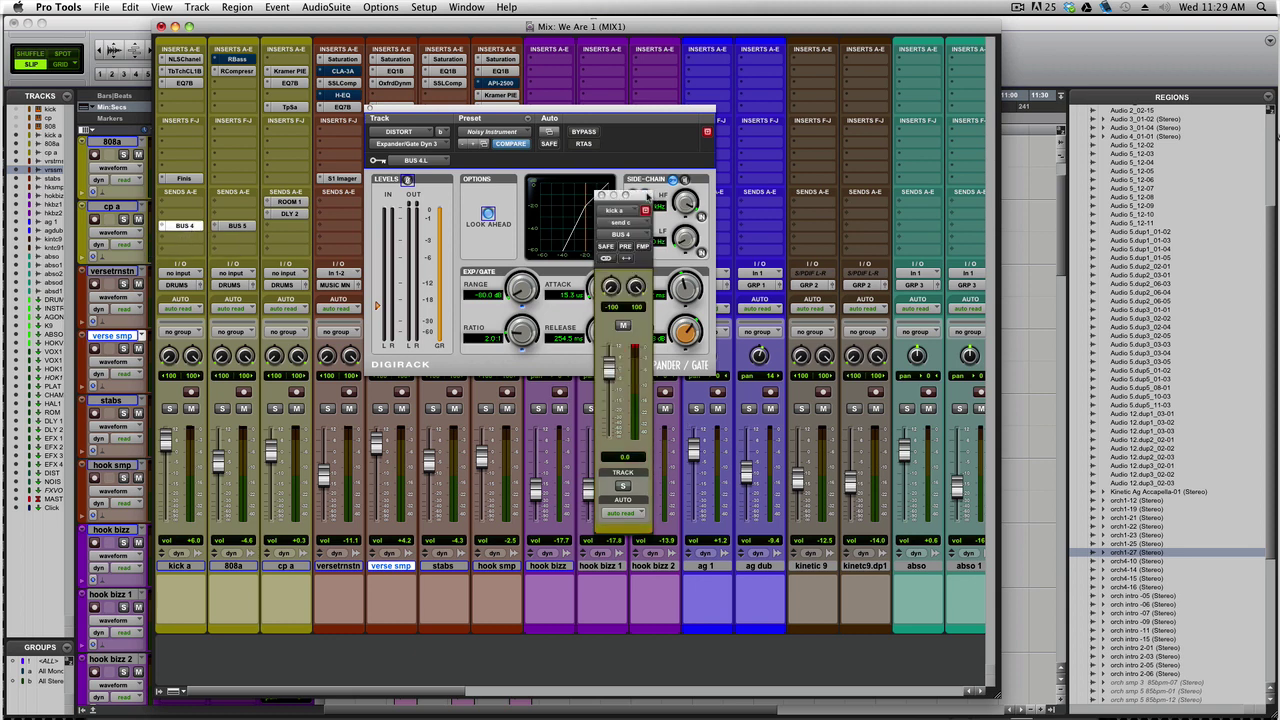
left_click_drag(648, 194, 258, 188)
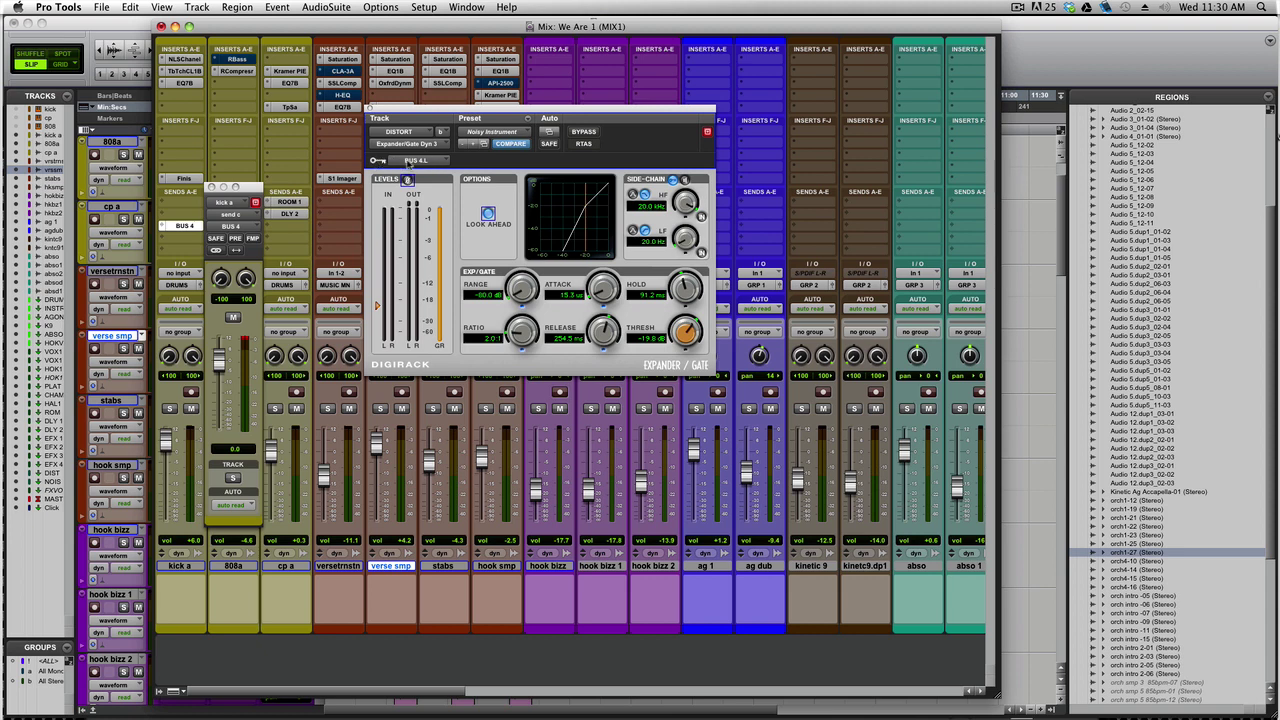
Check which bus is assigned as the Expander/Gate's key input, leaving the assignment unchanged.
left_click(408, 161)
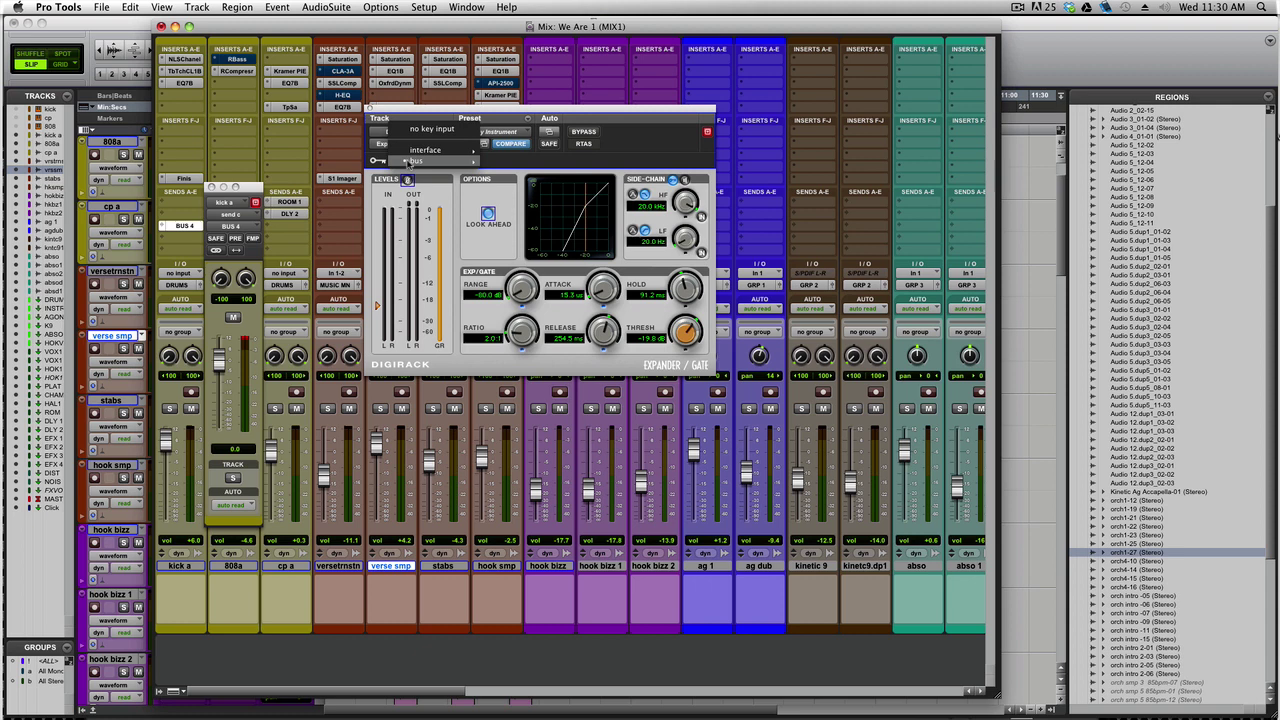
mouse_move(408, 161)
mouse_move(505, 161)
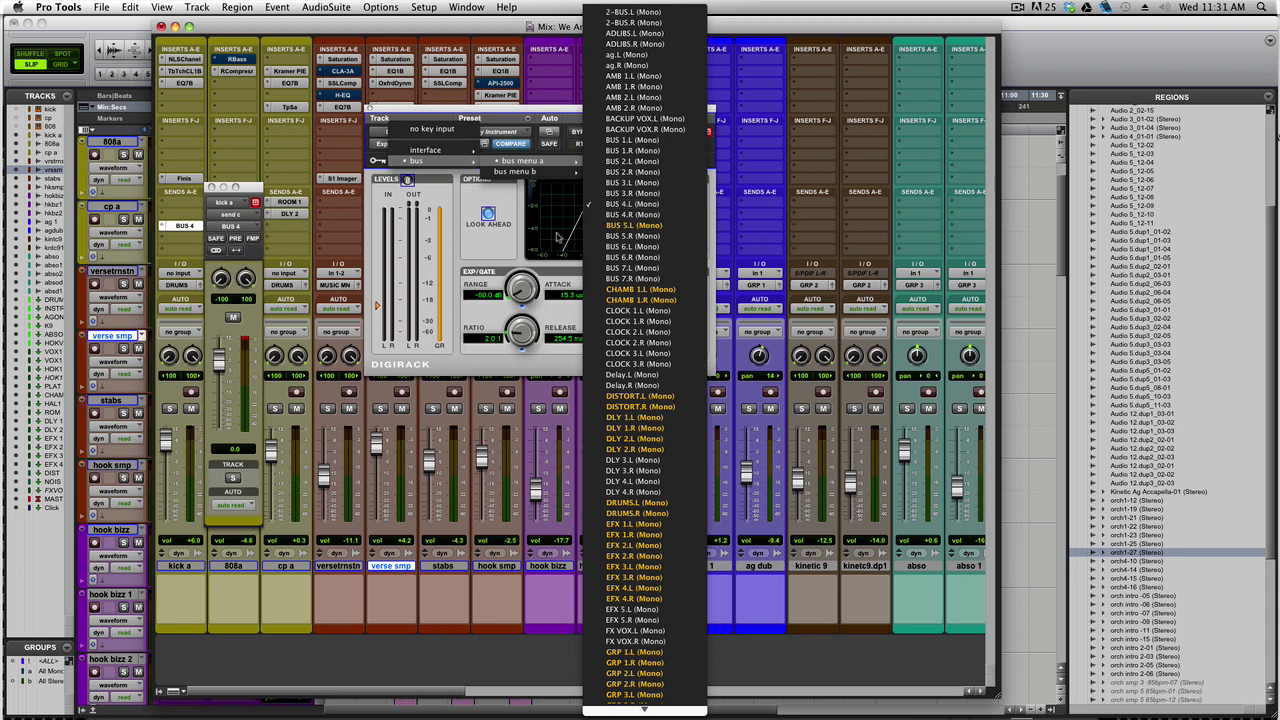
left_click(507, 249)
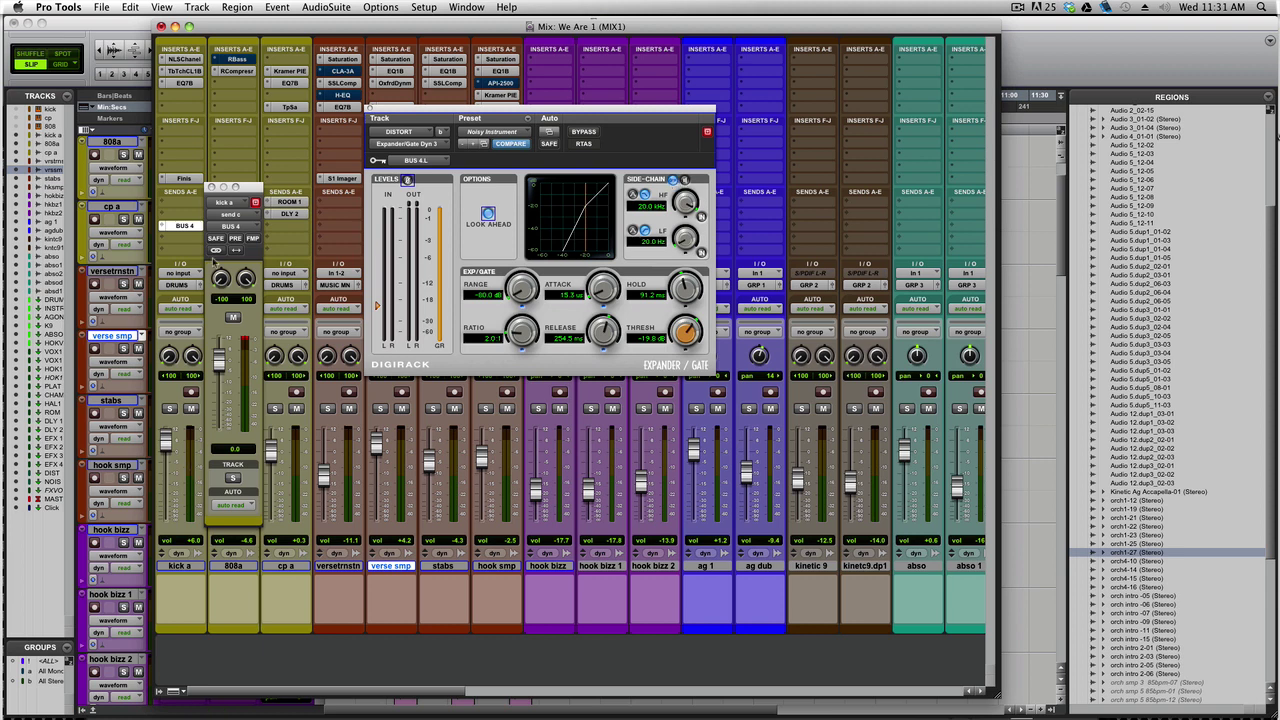
Move the Expander/Gate window aside, solo kick a and verse smp, and play the section with the DISTORT track muted.
left_click_drag(387, 107, 588, 100)
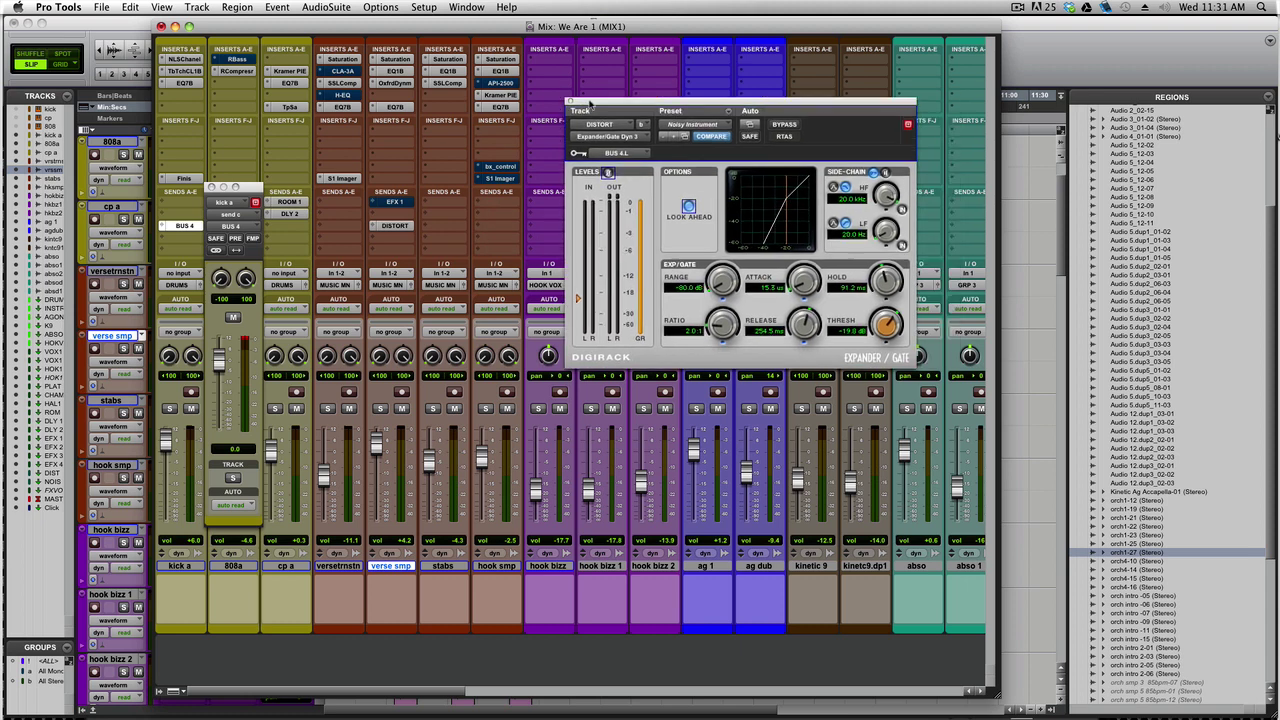
left_click(380, 408)
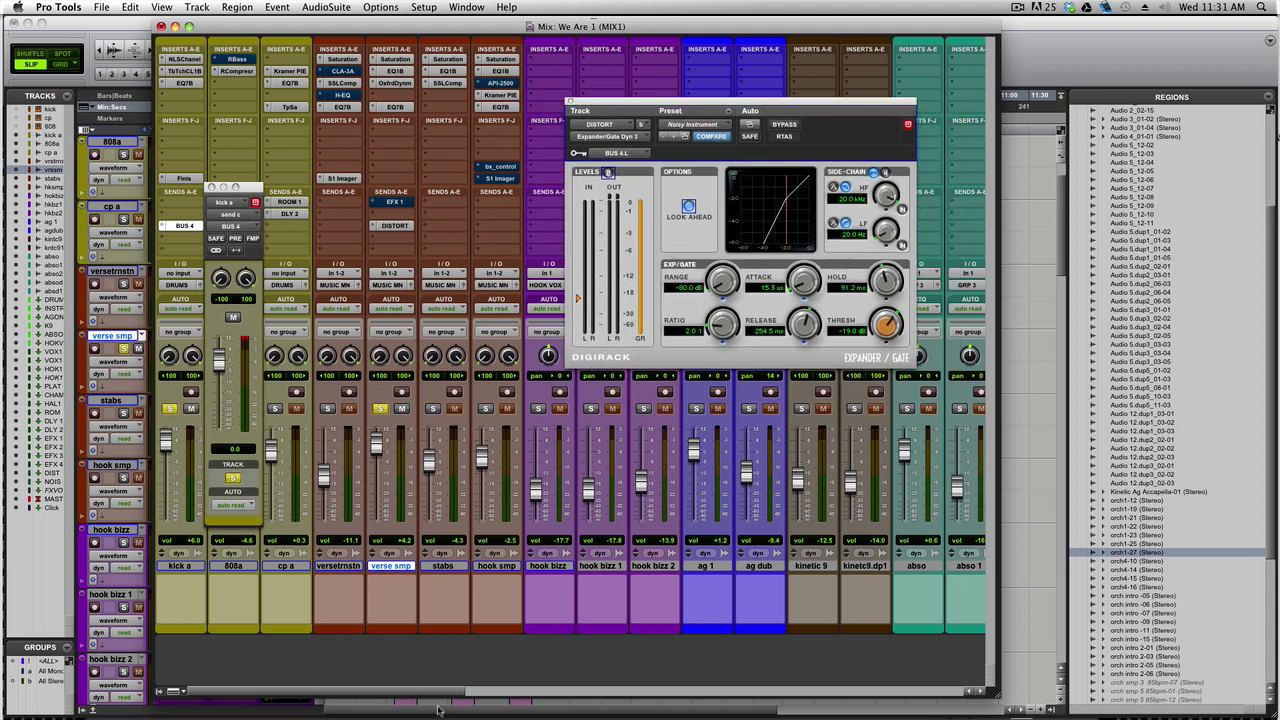
left_click_drag(440, 692, 903, 683)
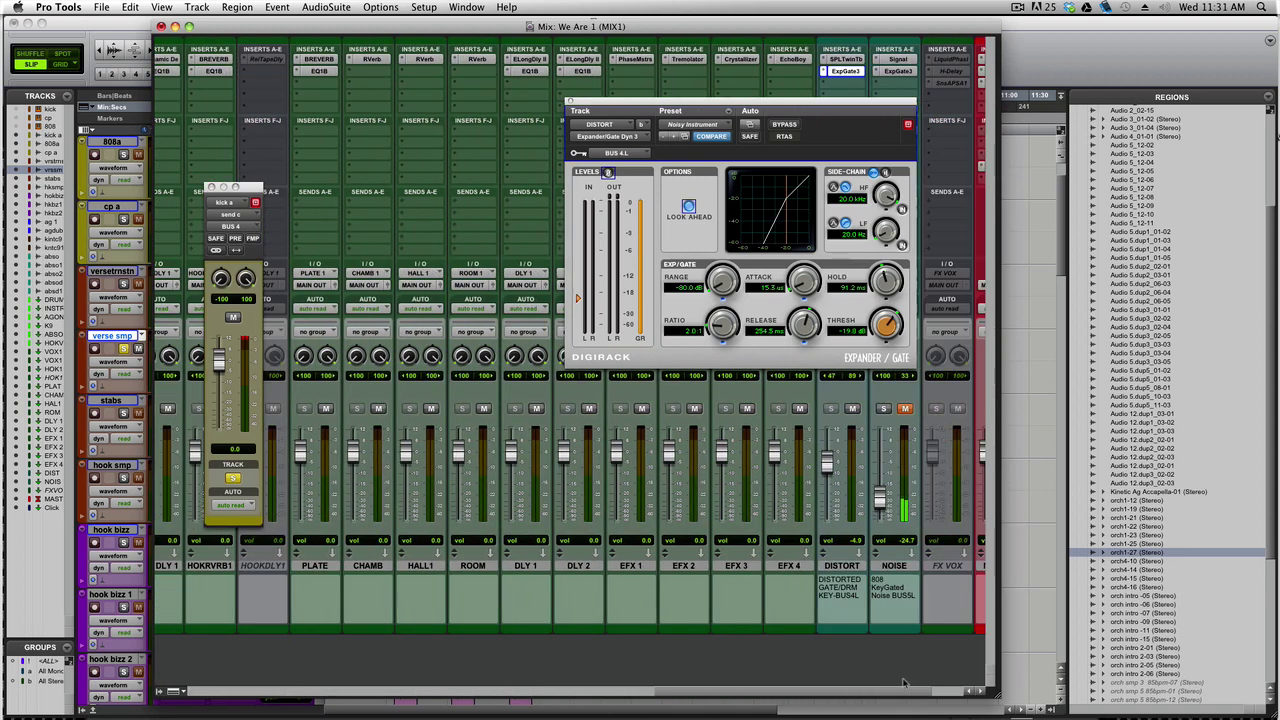
left_click(853, 409)
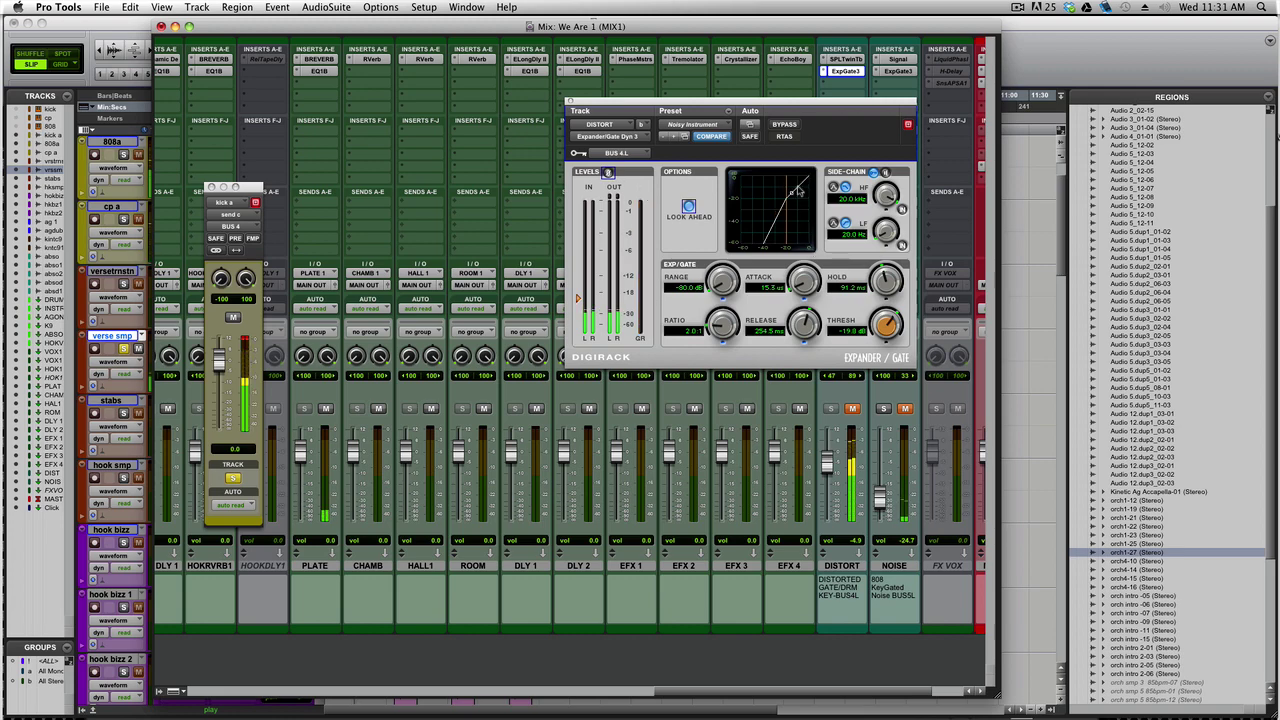
Take the verse smp and kick a tracks out of solo and stop playback.
left_click_drag(690, 692, 245, 688)
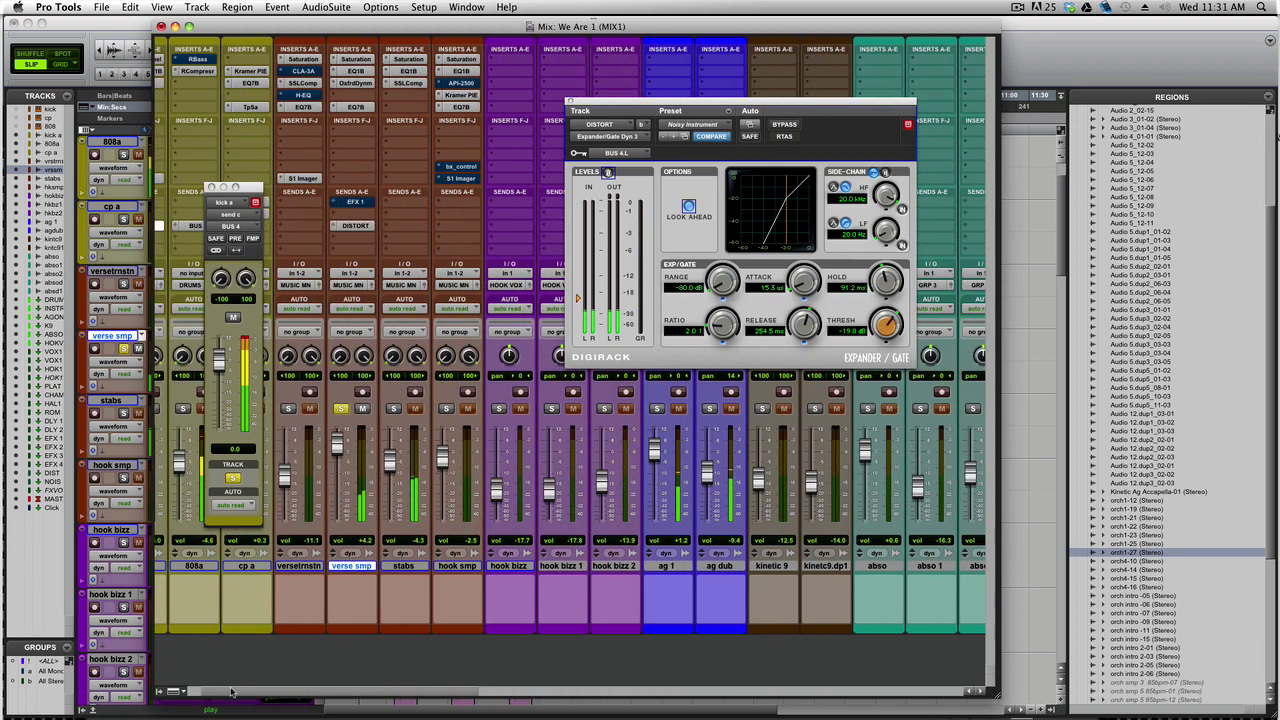
left_click(341, 409)
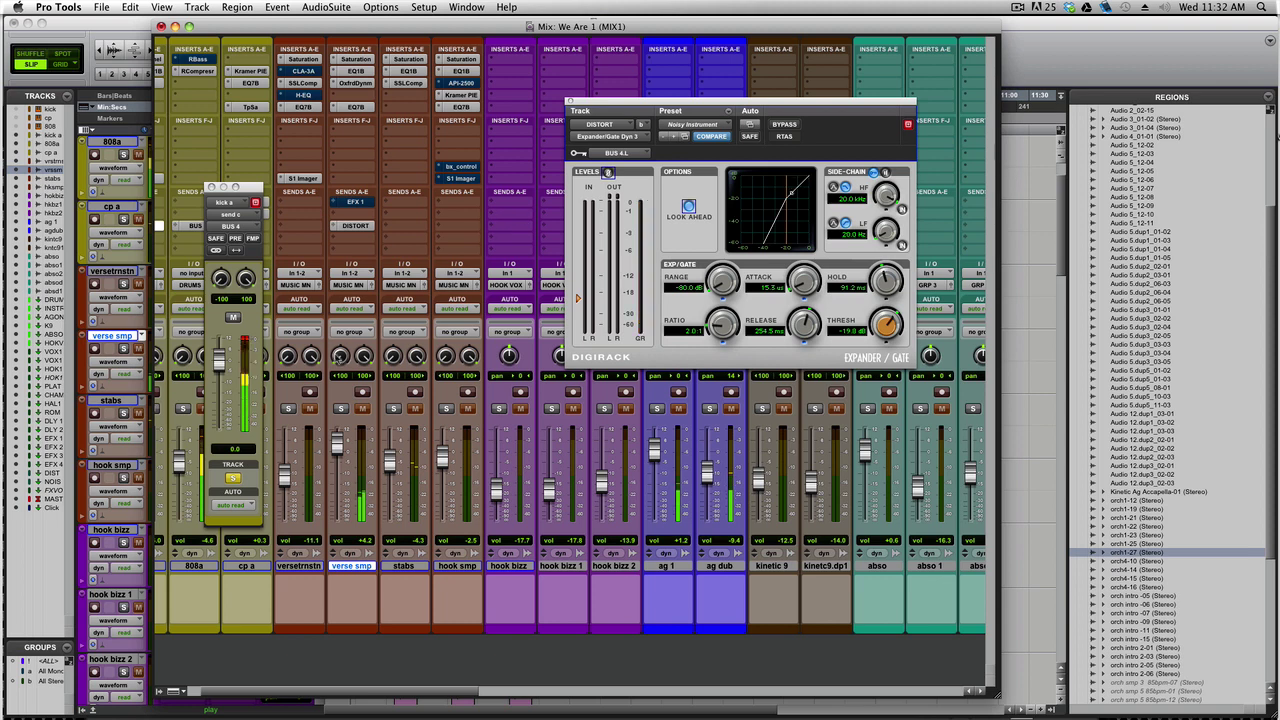
scroll(408, 690, "left", 2)
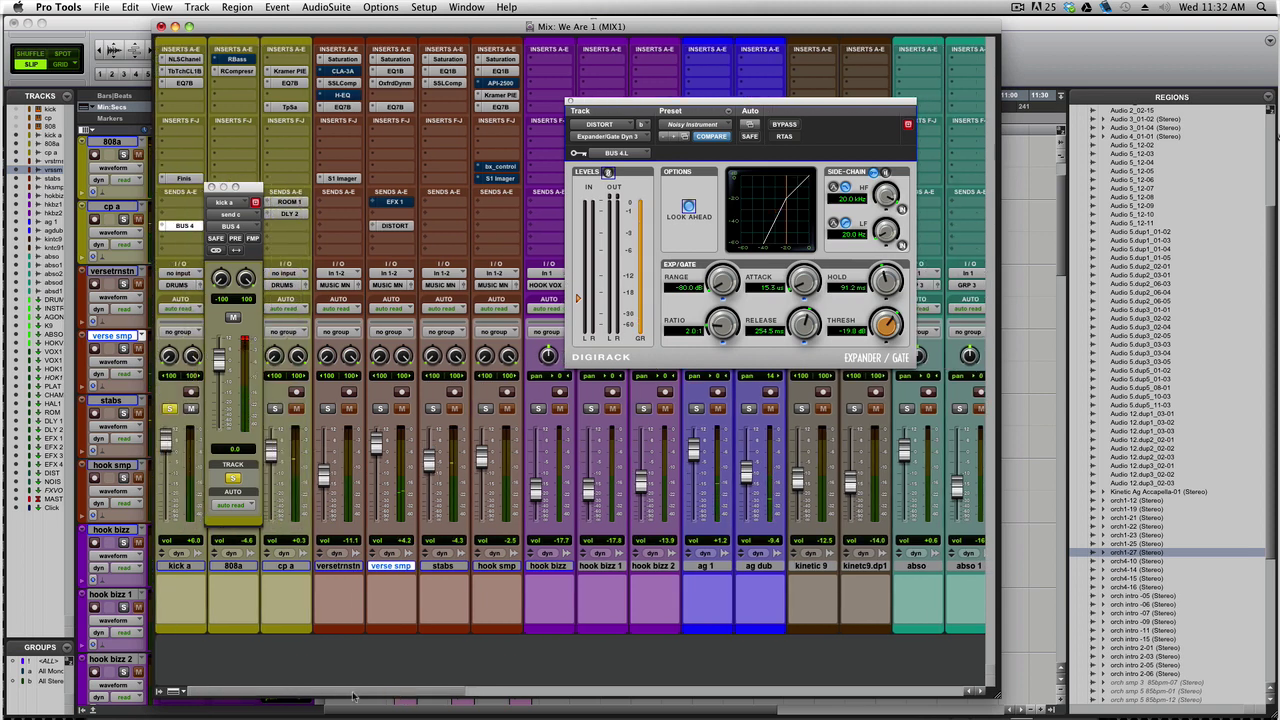
left_click(170, 408)
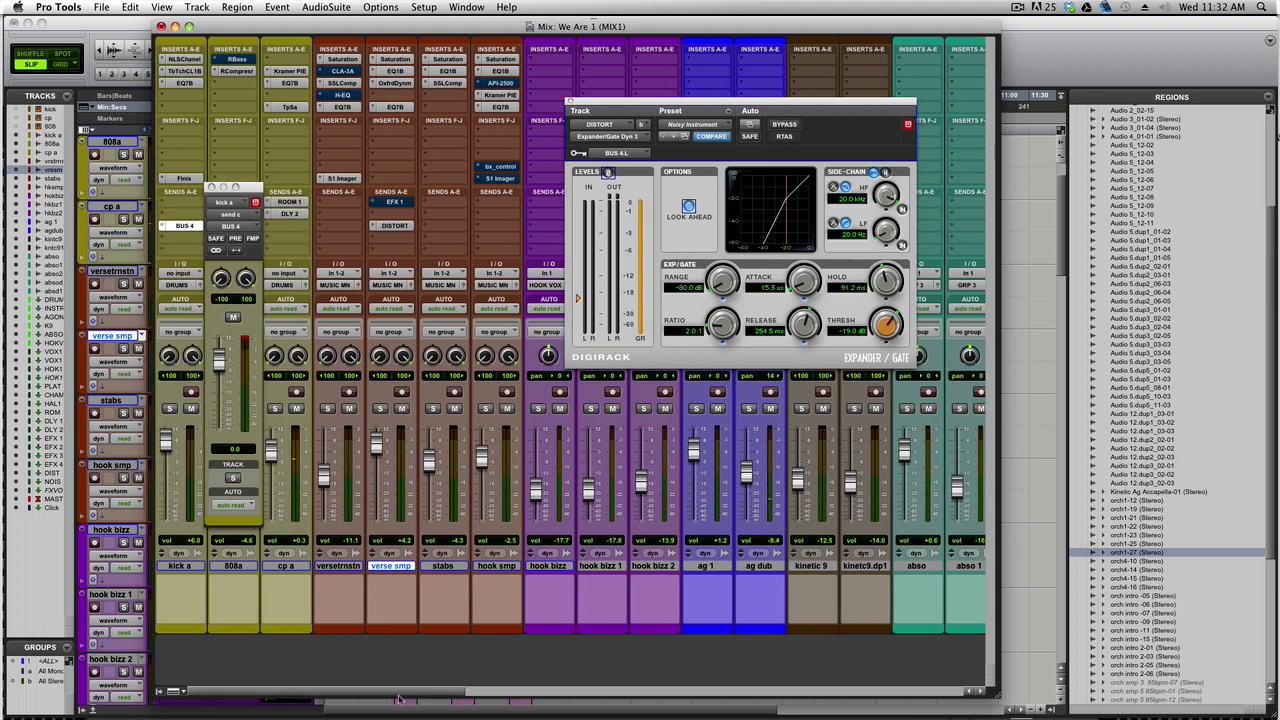
Close the Expander/Gate window, unmute the DISTORT track, and bypass its PSA-1 and RCompressor inserts.
left_click_drag(398, 697, 896, 697)
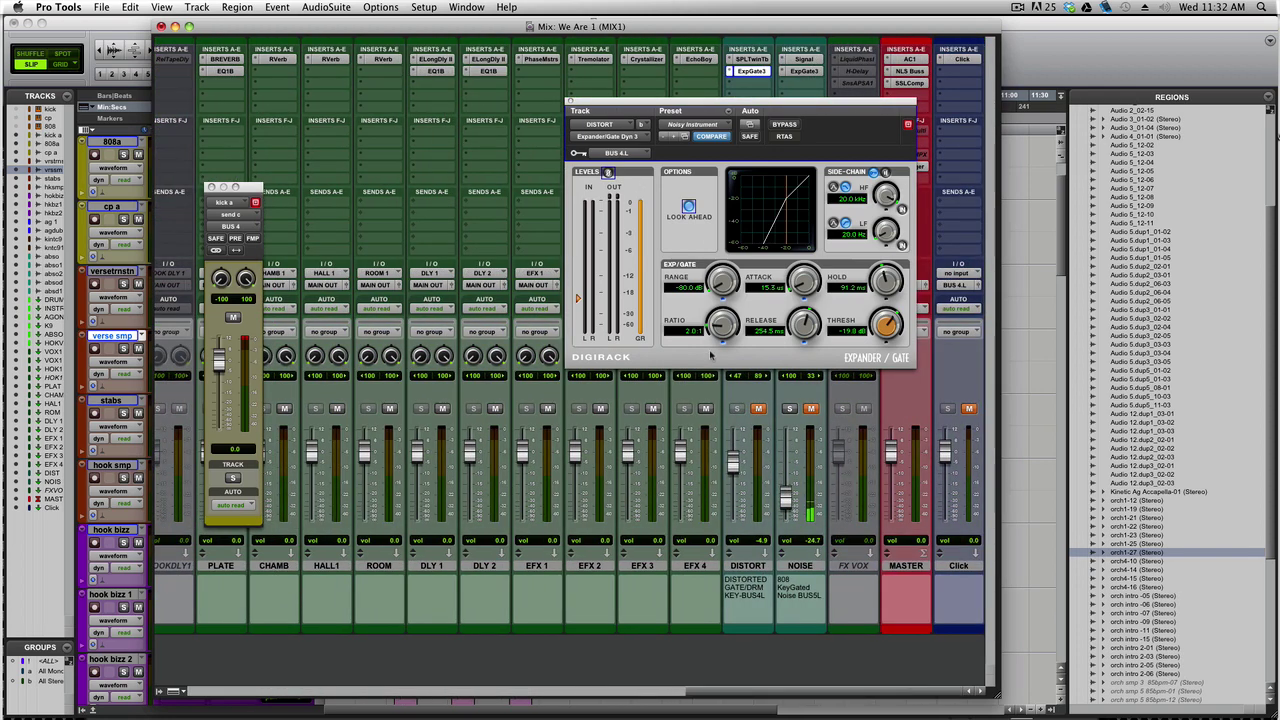
left_click(570, 102)
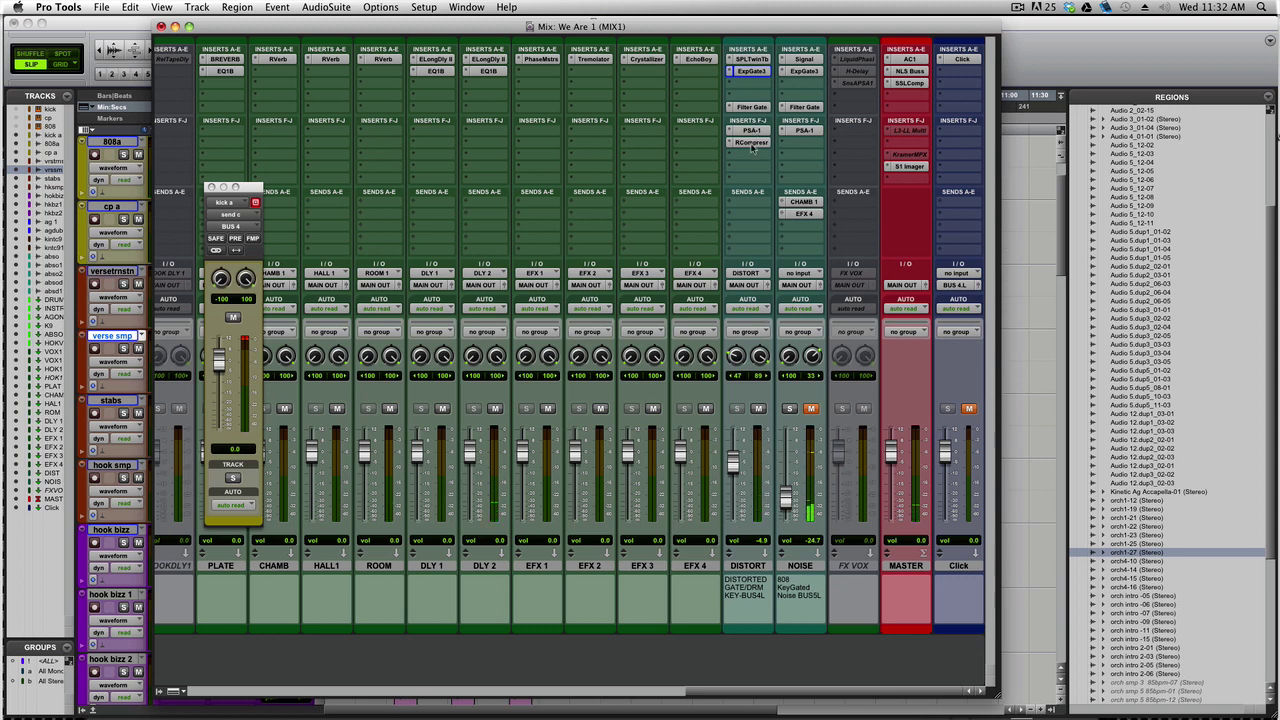
left_click_drag(752, 147, 745, 108)
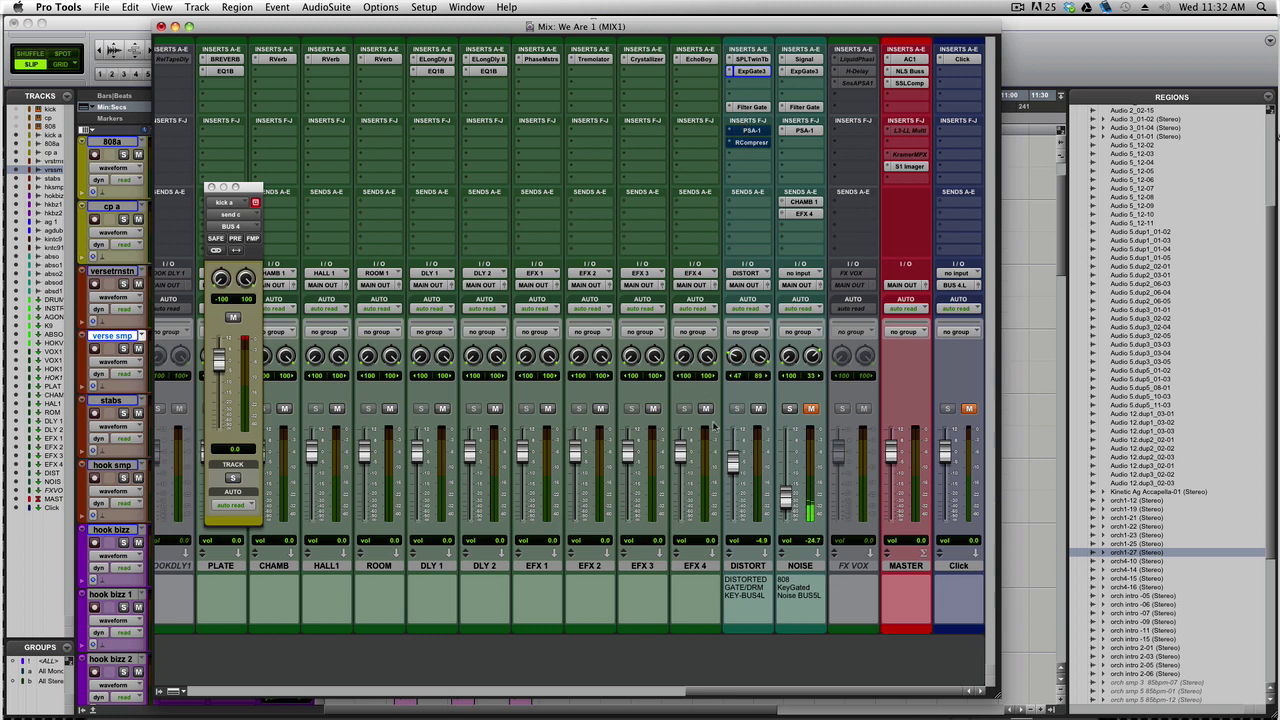
Check which multichannel plug-in category contains the AIR Filter Gate used on the DISTORT track.
left_click(731, 108)
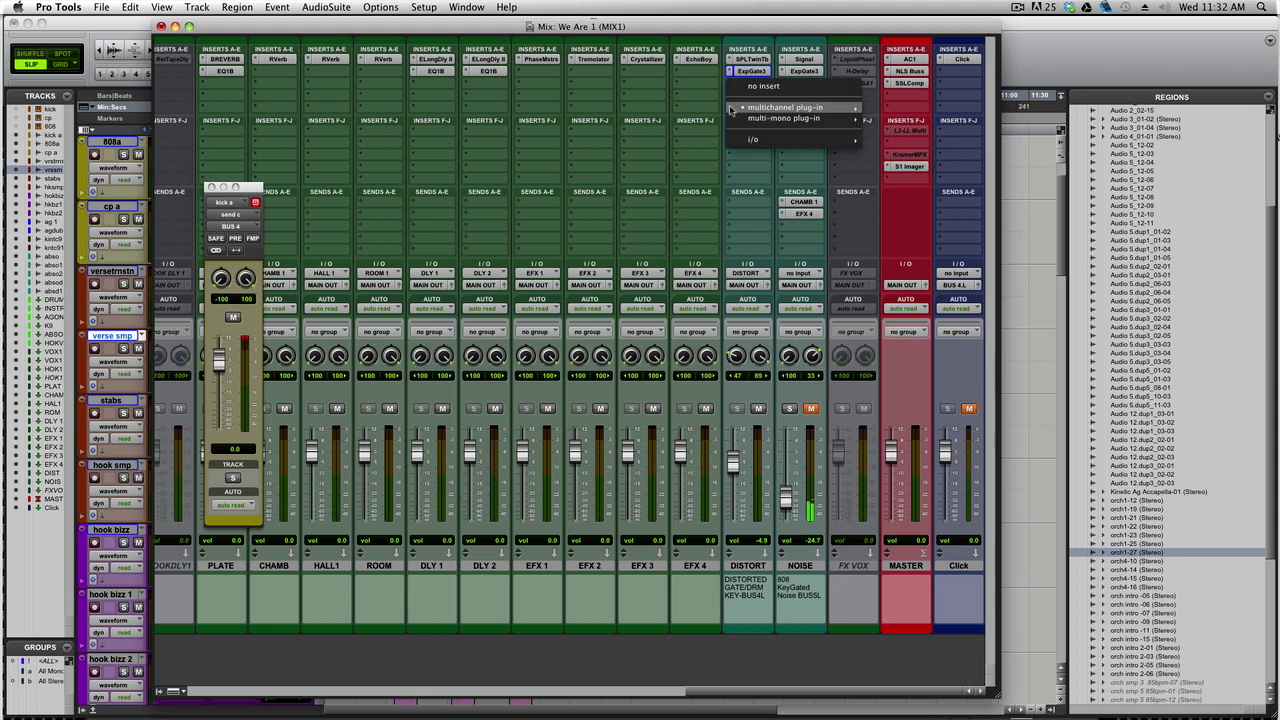
mouse_move(795, 108)
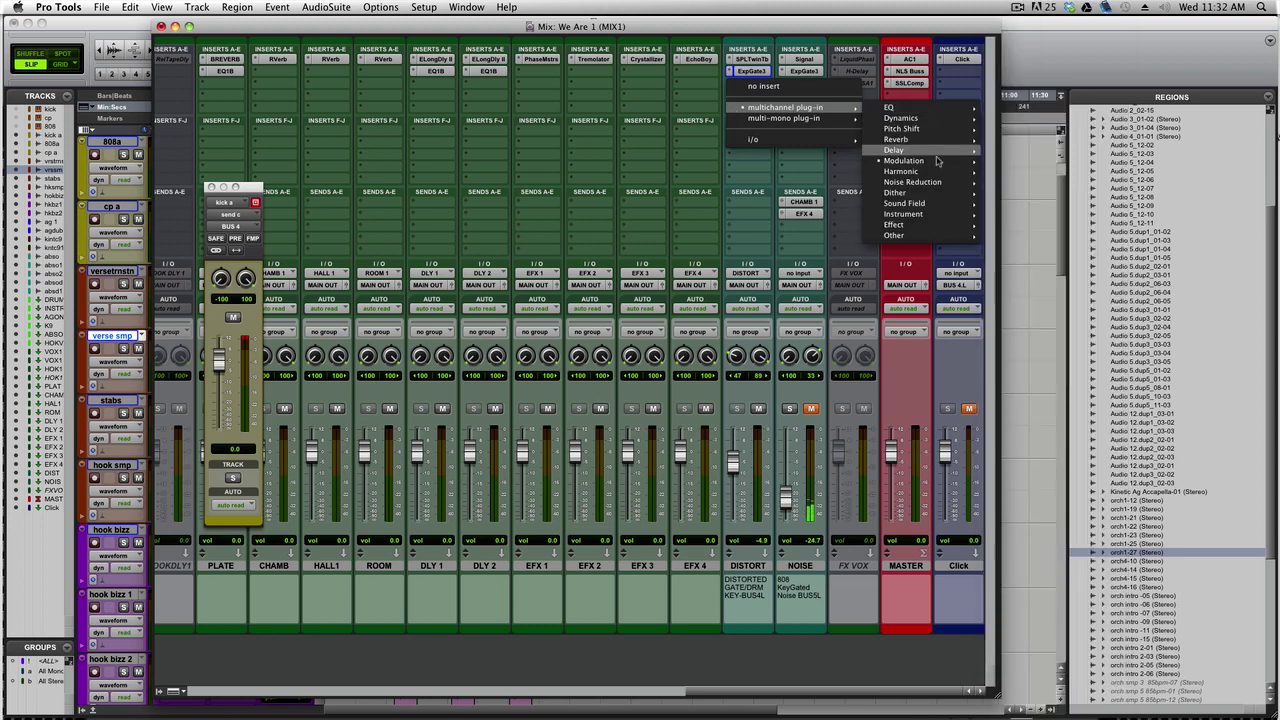
mouse_move(938, 162)
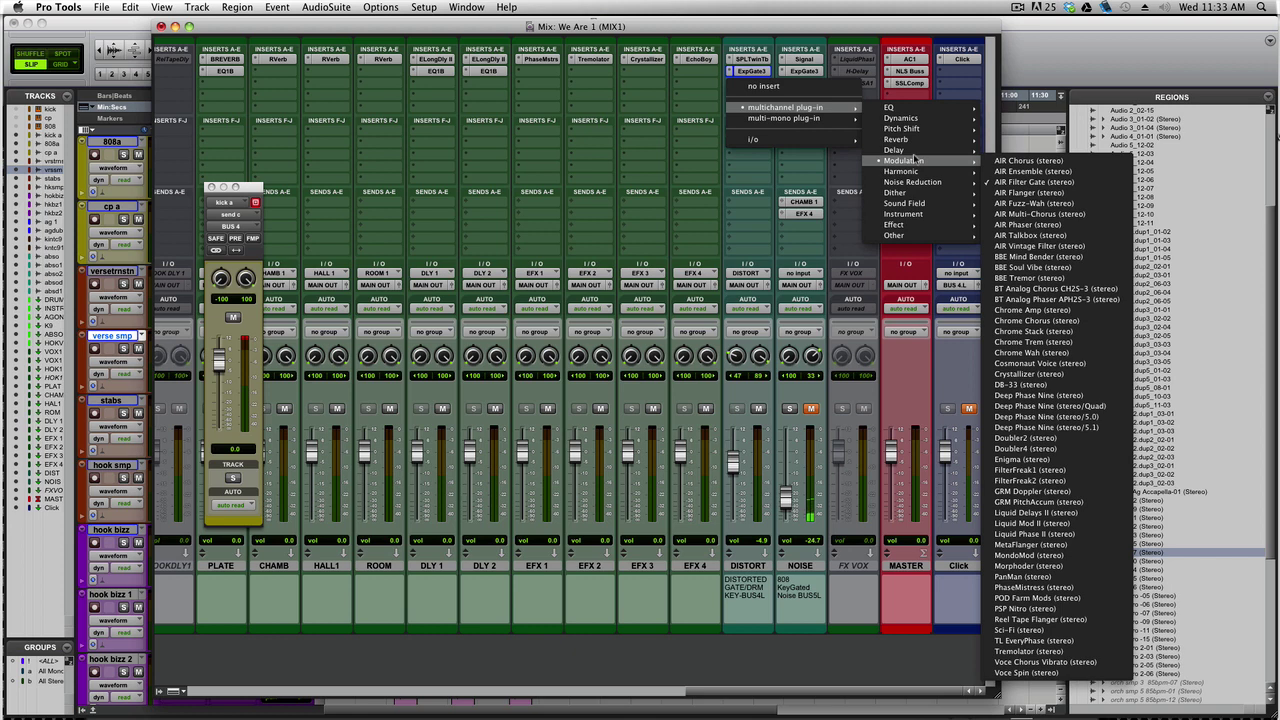
left_click(826, 34)
Open the AIR Filter Gate on the DISTORT track, move its window aside, and review its preset.
left_click(751, 108)
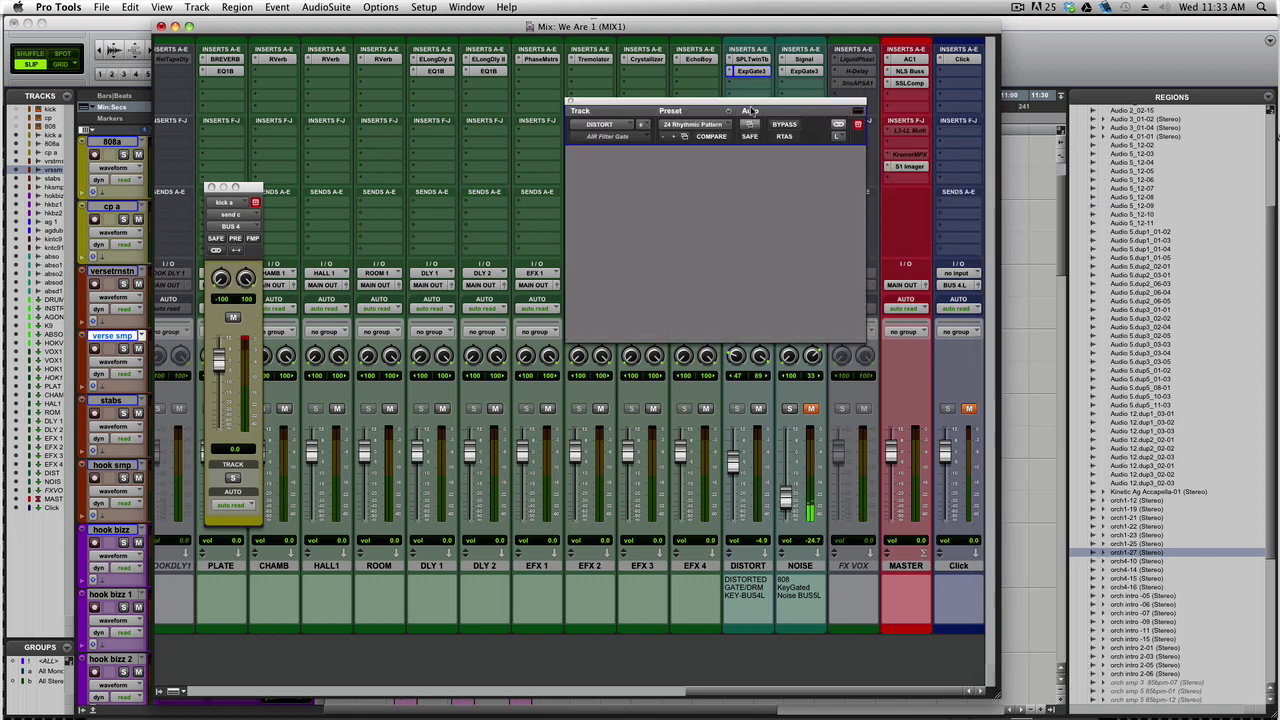
left_click_drag(735, 102, 567, 115)
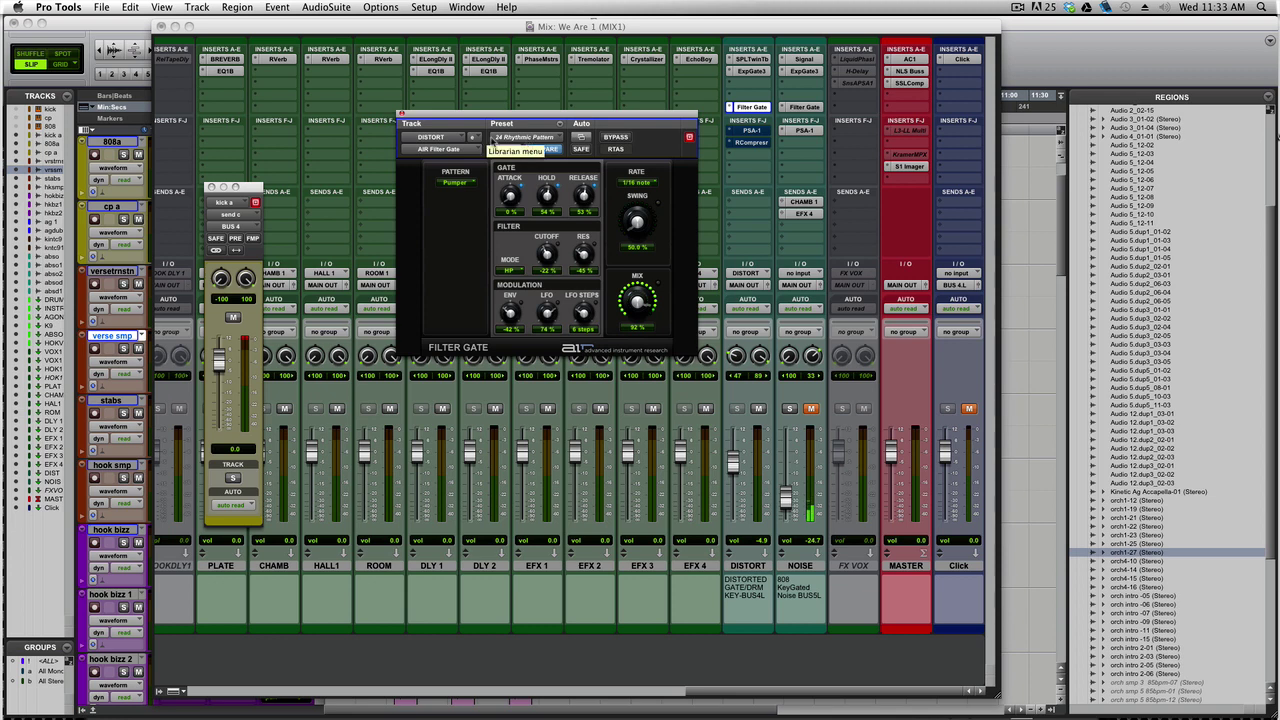
left_click(515, 139)
left_click(463, 224)
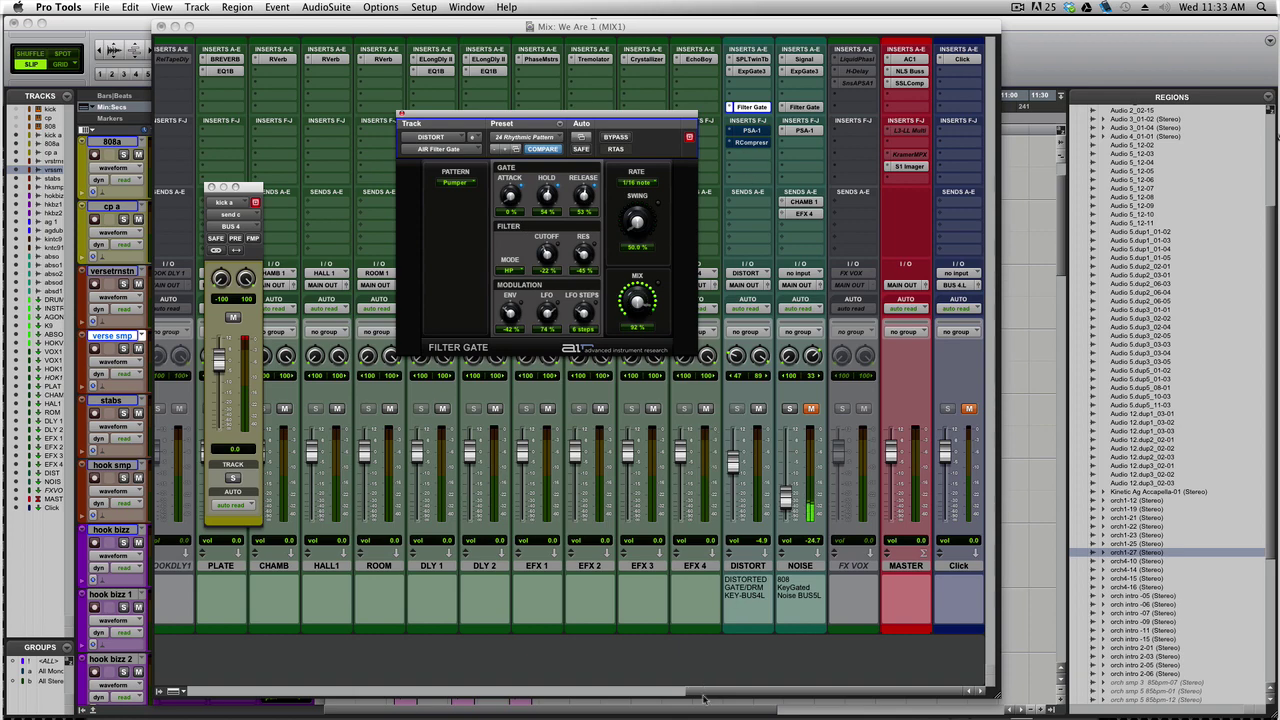
Solo the verse smp track, open its DISTORT send fader, and play the section.
left_click_drag(703, 697, 127, 695)
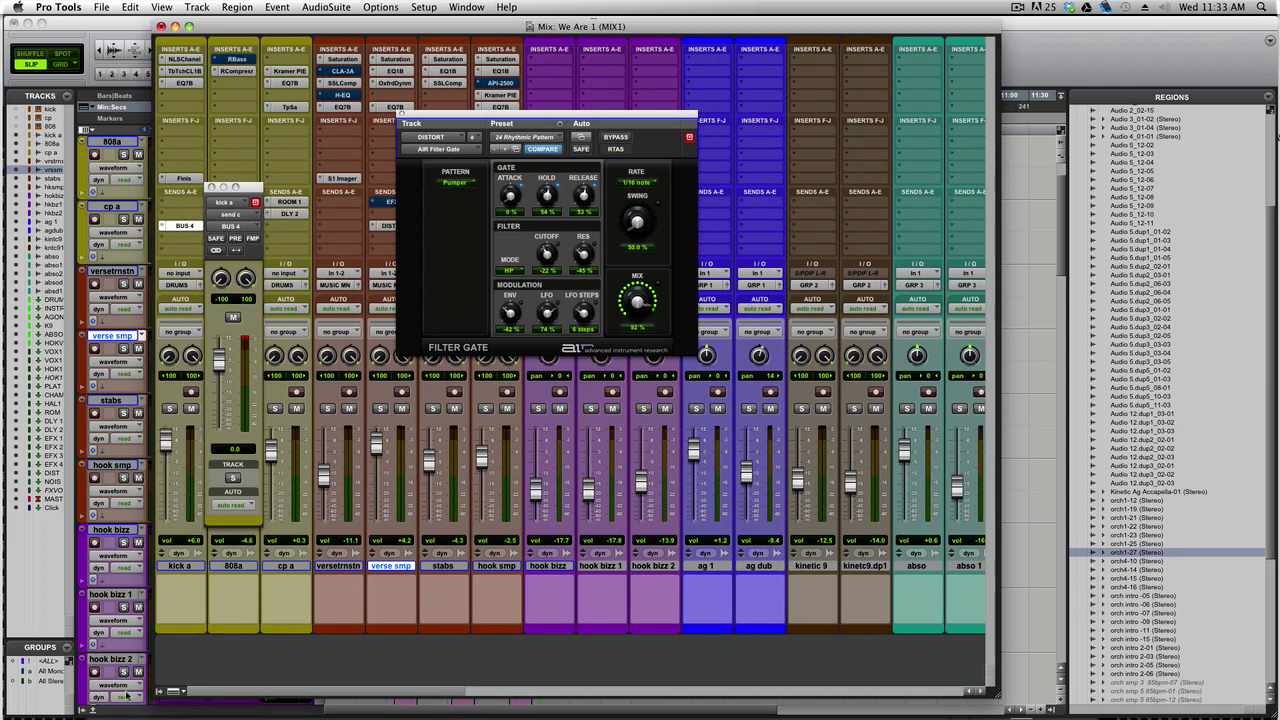
left_click(380, 408)
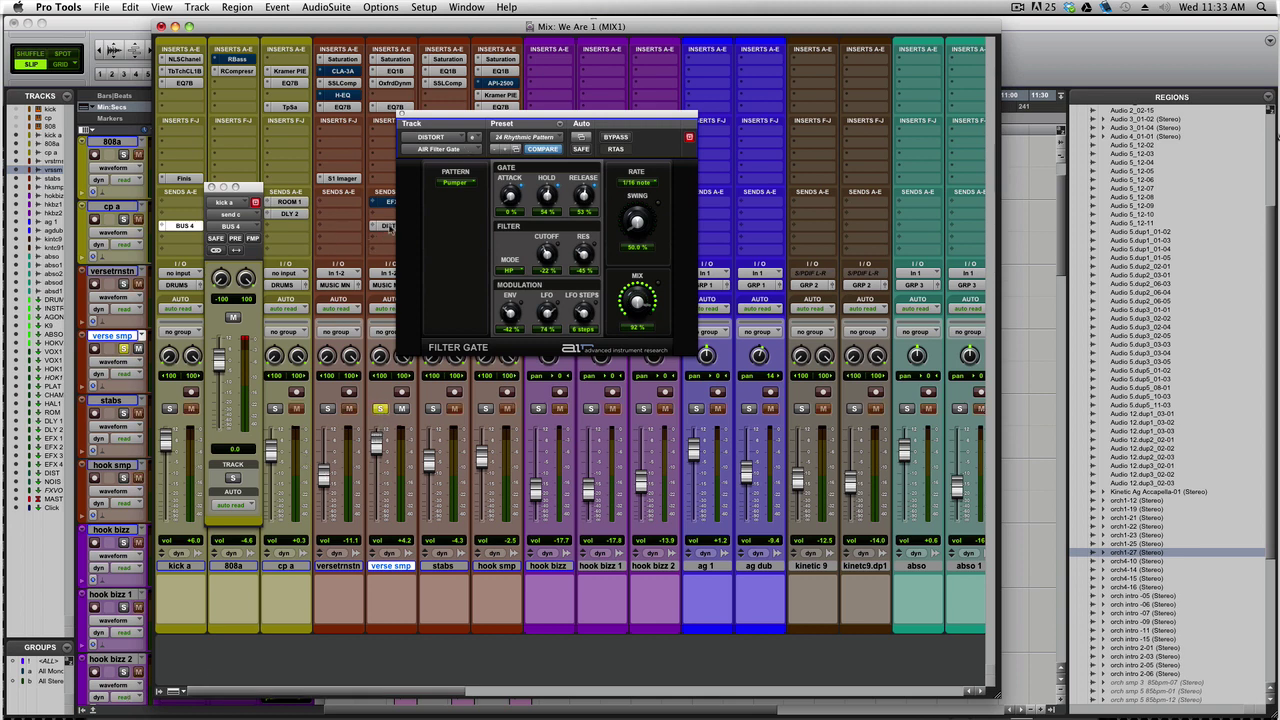
left_click(389, 226)
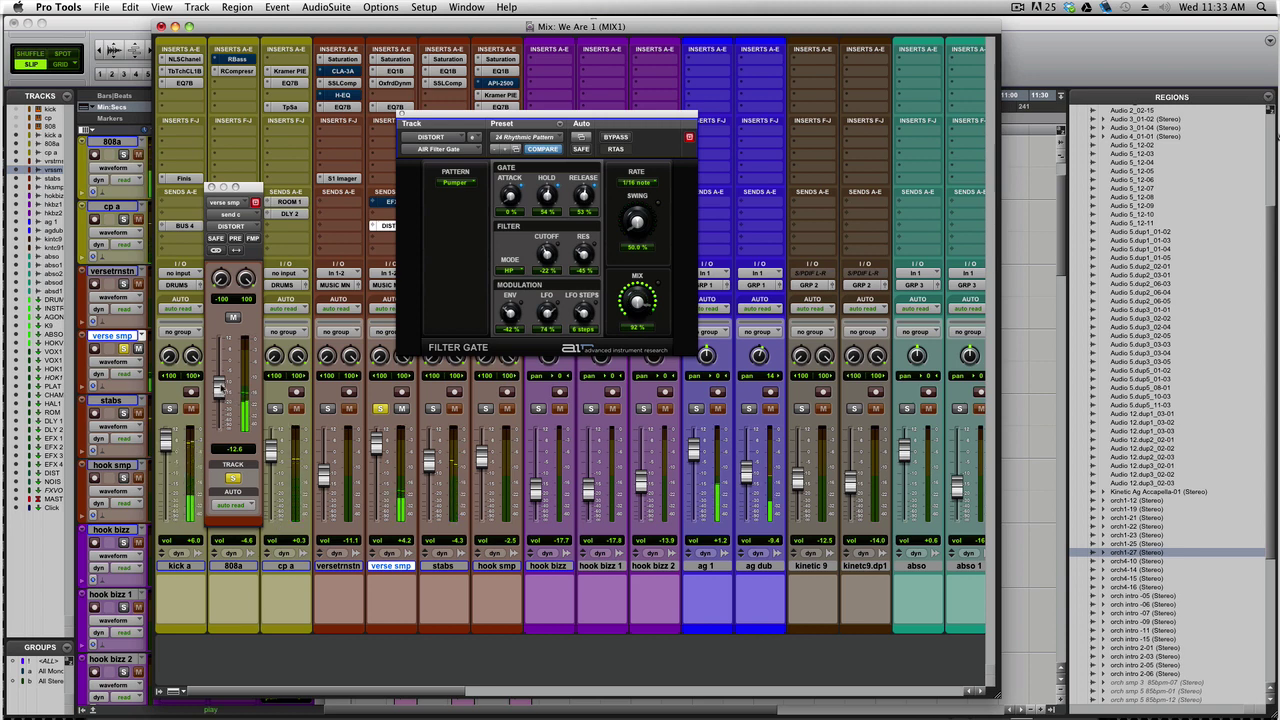
mouse_move(219, 386)
left_mouse_down()
mouse_move(224, 342)
mouse_move(218, 390)
left_mouse_up()
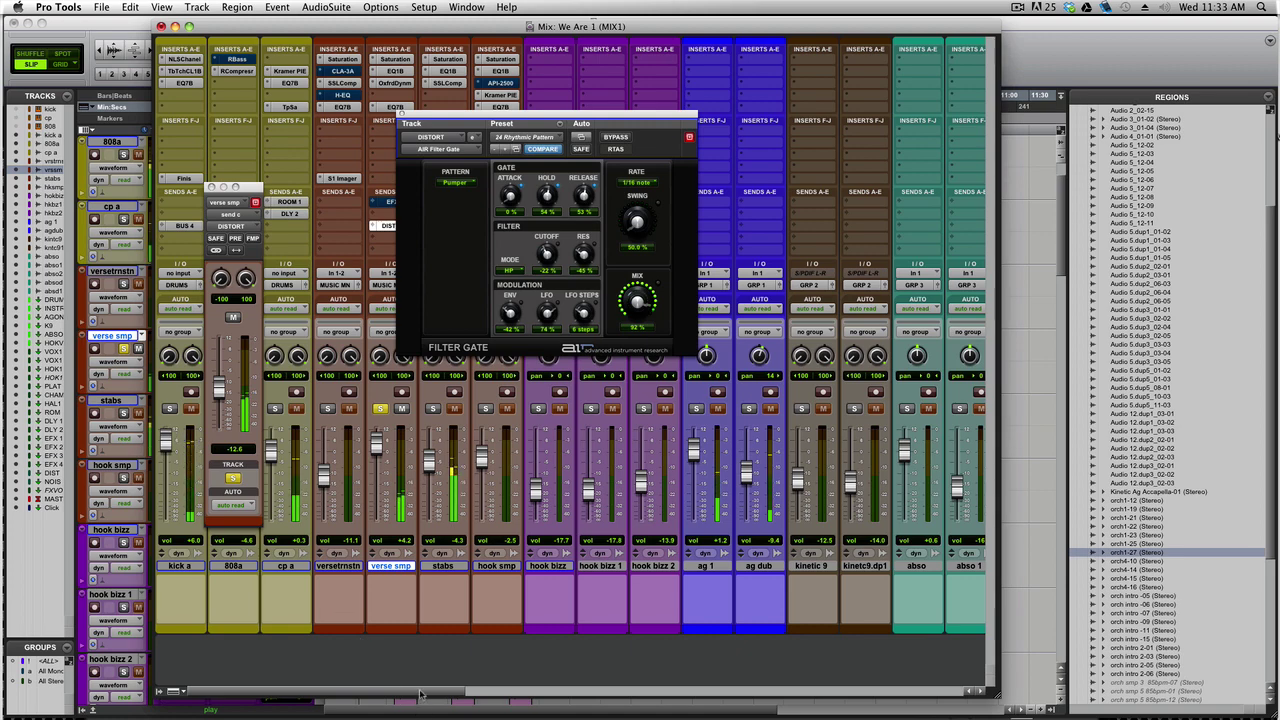
Move the AIR Filter Gate window away from the DISTORT aux's inserts and close it.
left_click_drag(420, 694, 952, 700)
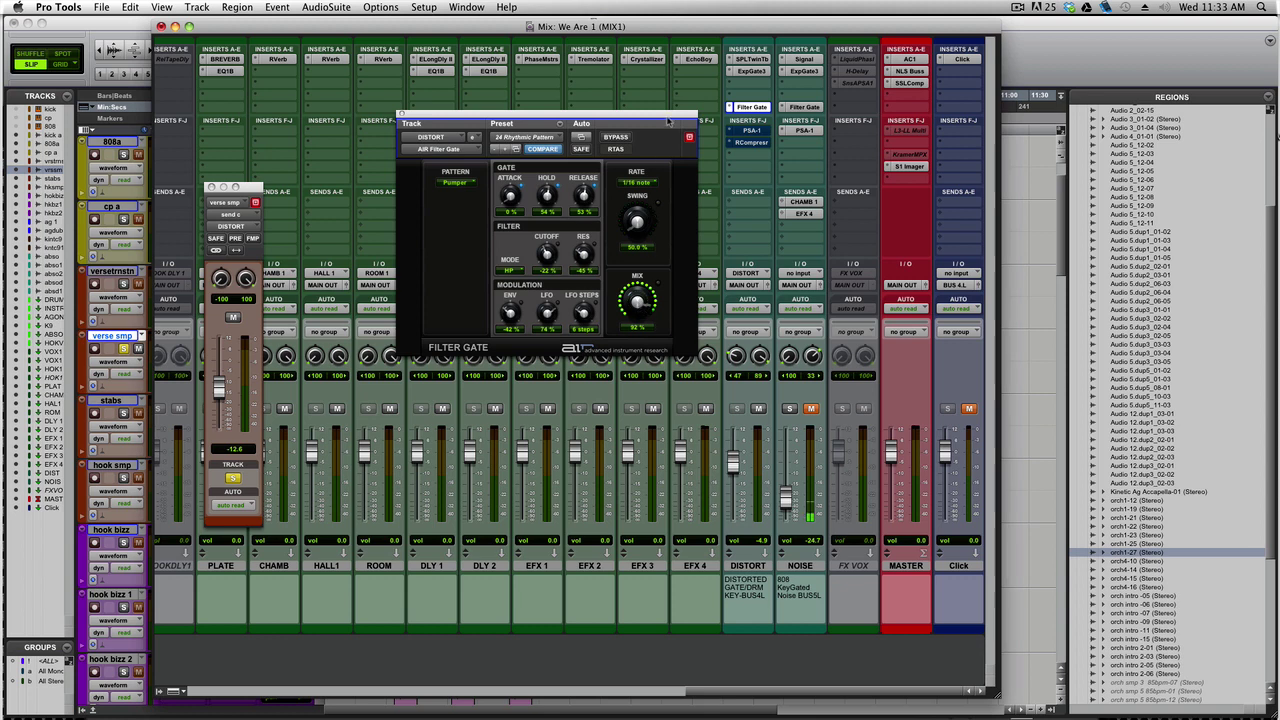
left_click_drag(662, 118, 564, 122)
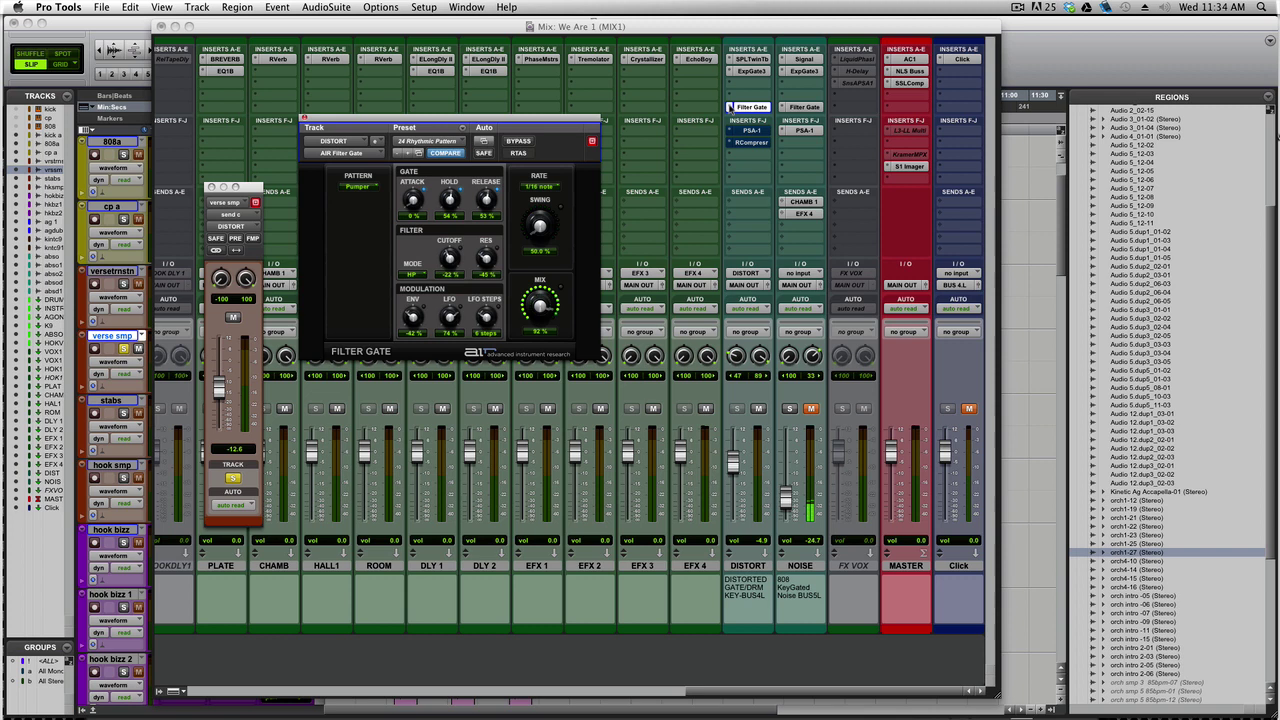
left_click(304, 117)
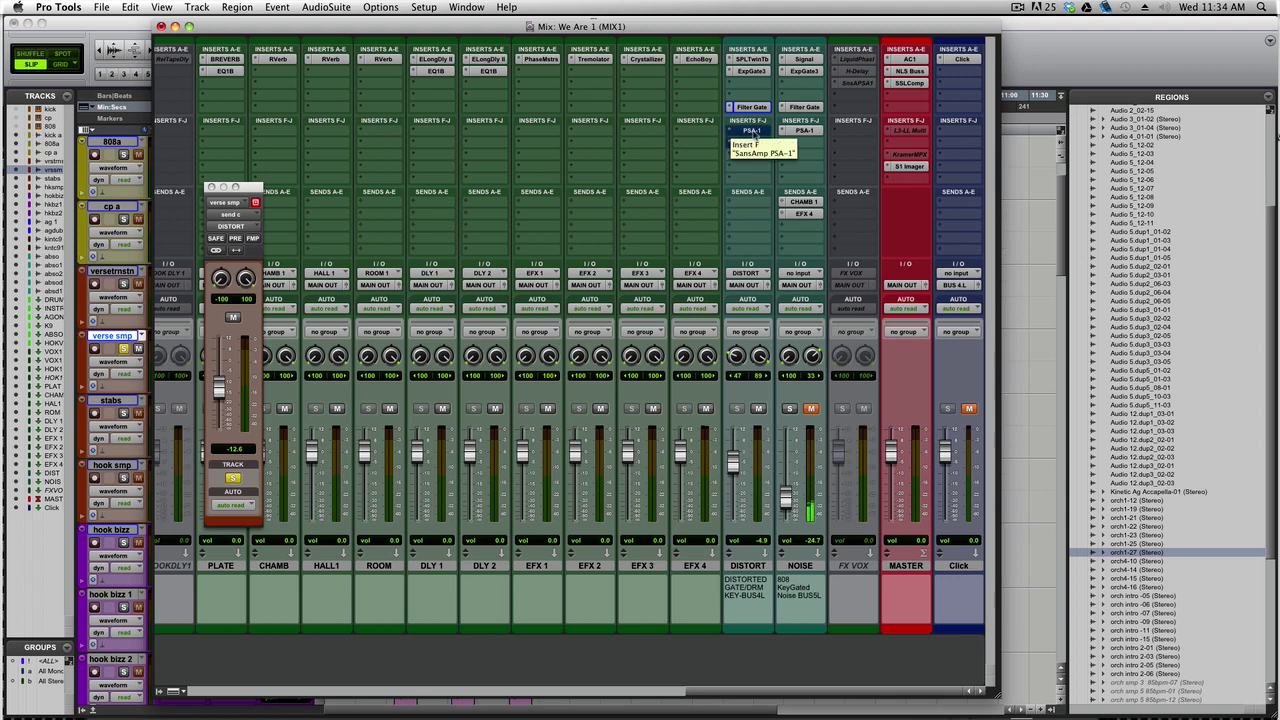
Open the SansAmp PSA-1 on the DISTORT track, take it out of bypass, and shift its window slightly.
left_click(754, 132)
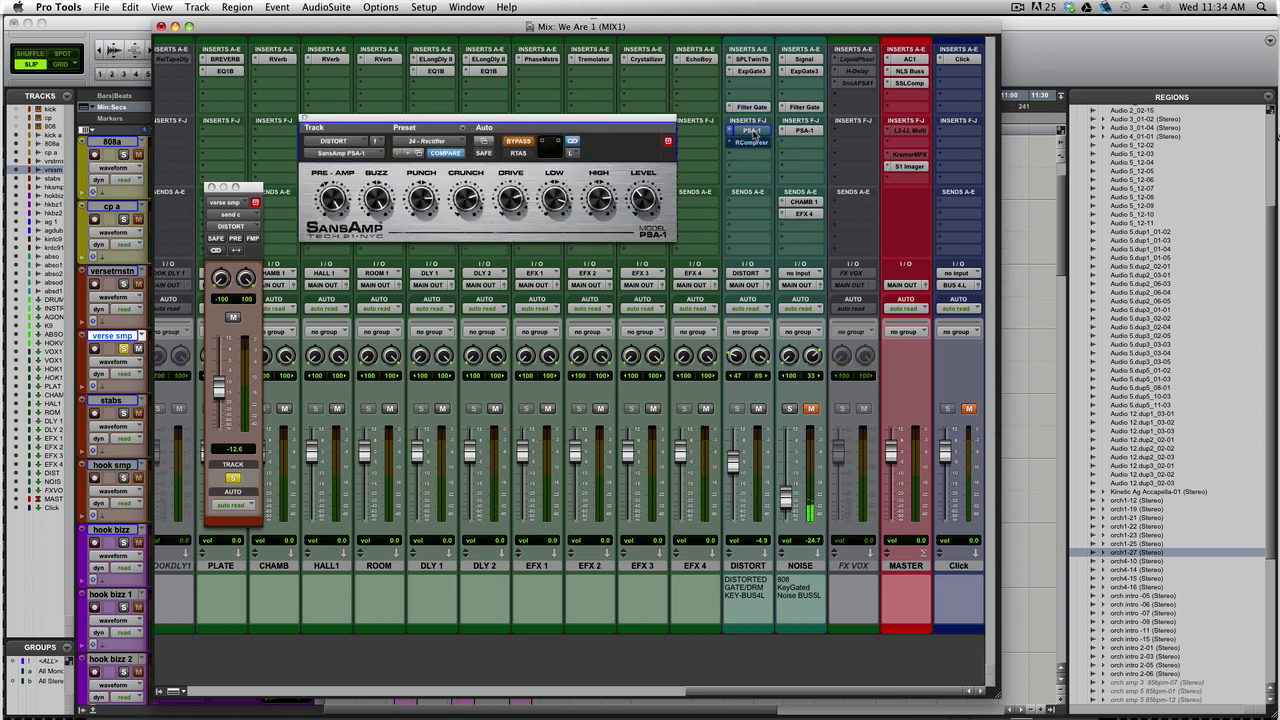
left_click(519, 142)
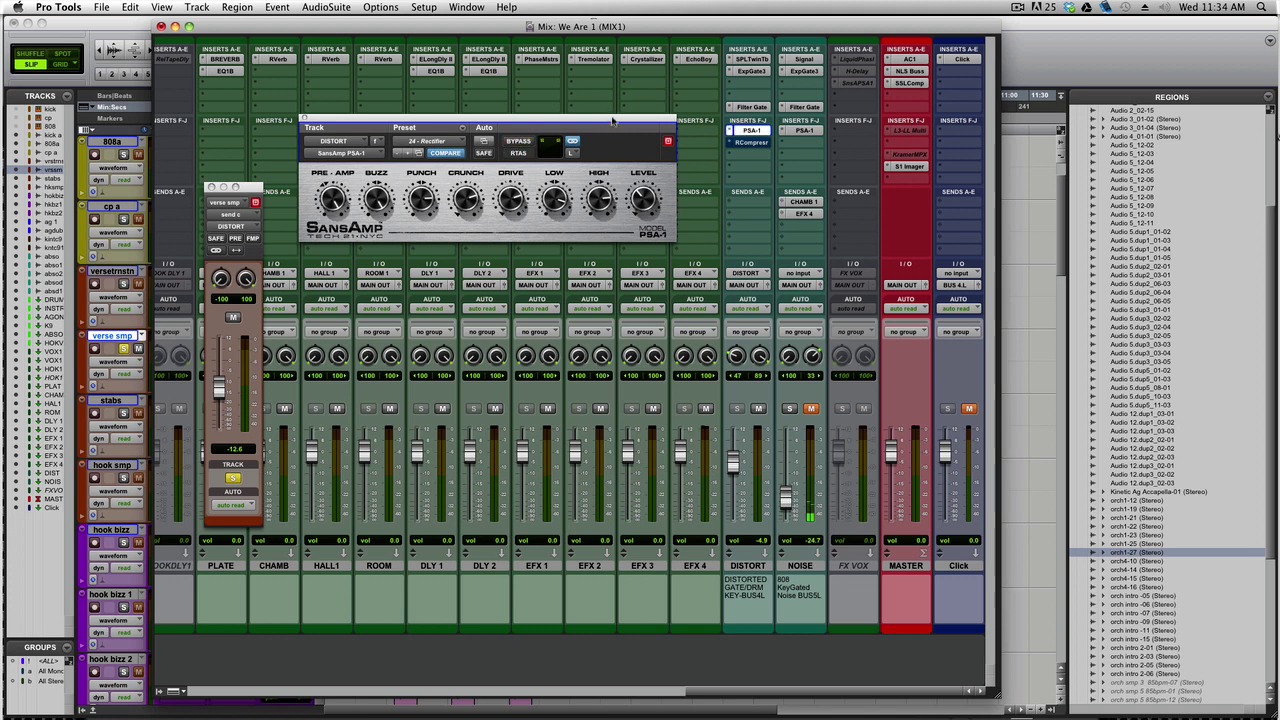
left_click_drag(612, 120, 612, 146)
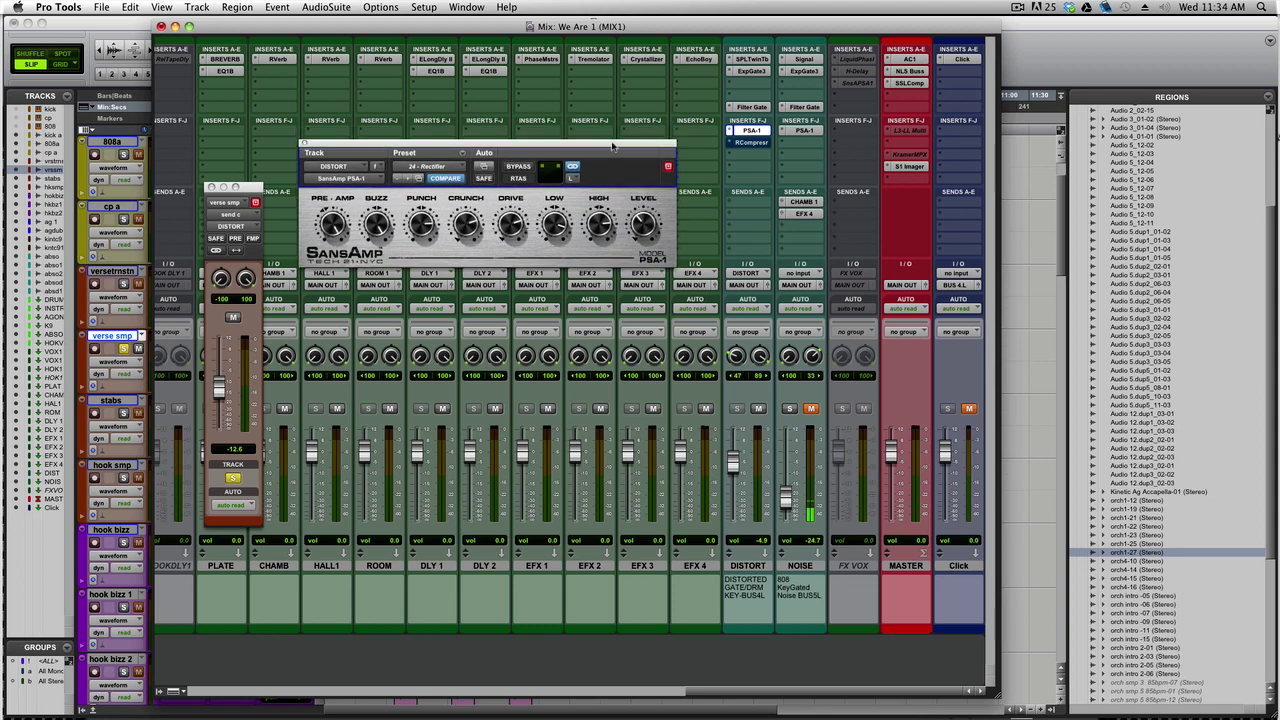
Browse the SansAmp Factory Presets of the PSA-1 and close the list without choosing another preset.
left_click(427, 167)
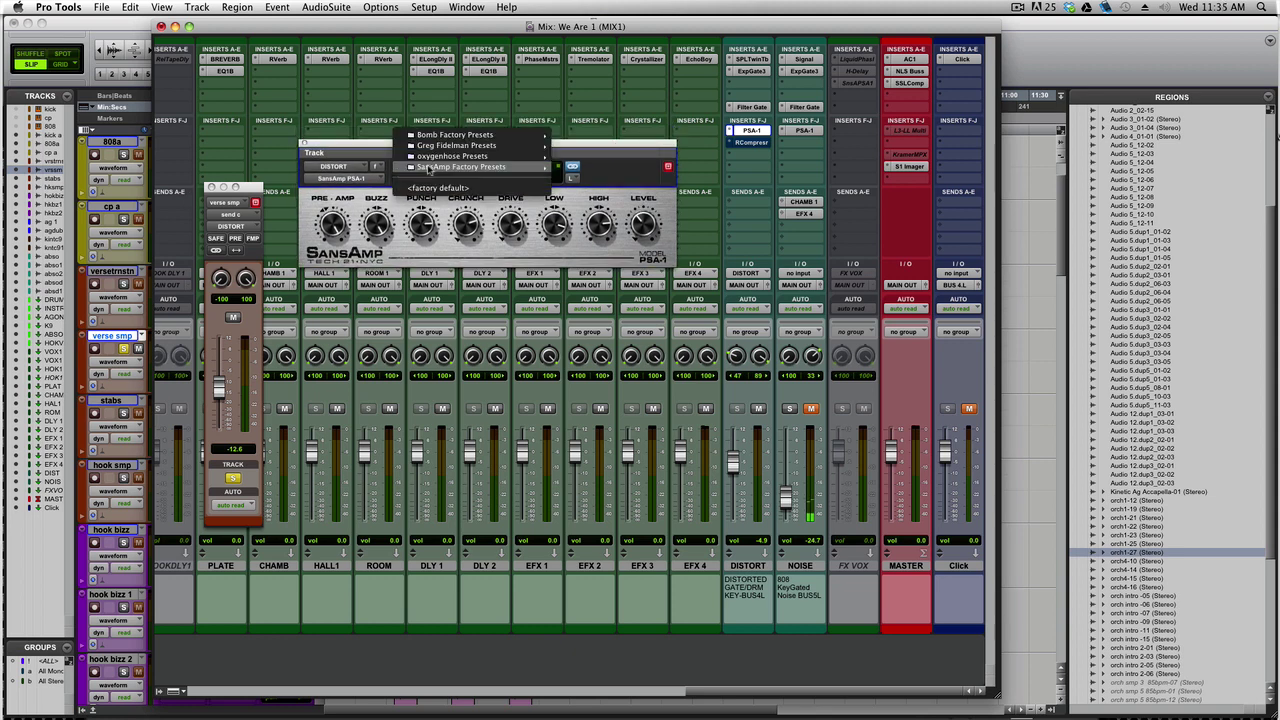
mouse_move(430, 170)
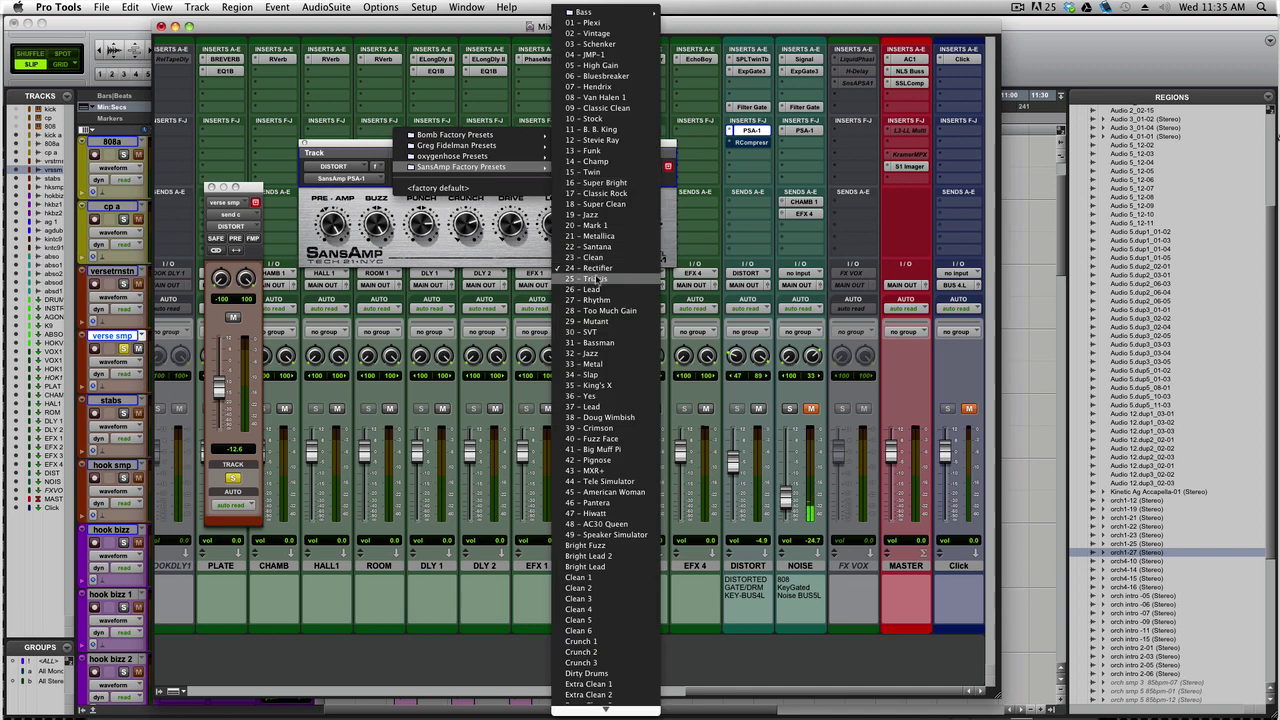
left_click(478, 255)
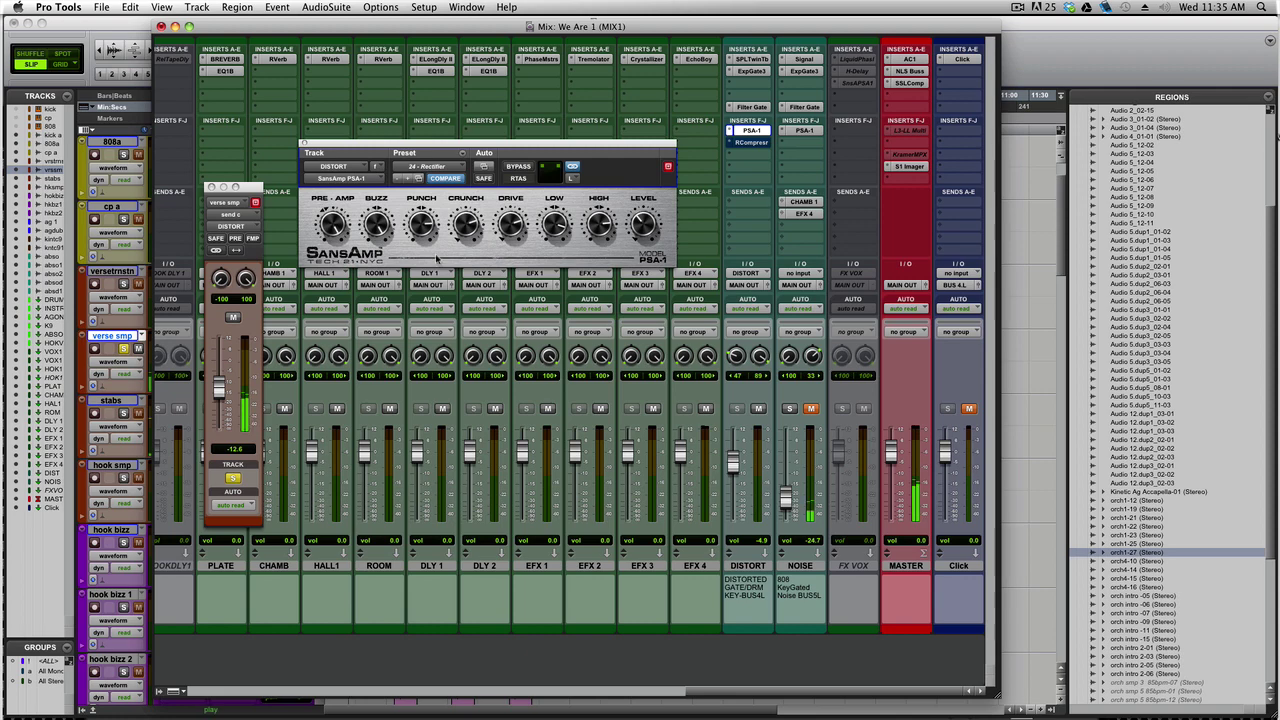
Reset the solos so that kick a and verse smp are soloed together, and bypass the DISTORT track's PSA-1.
left_click_drag(712, 688, 250, 690)
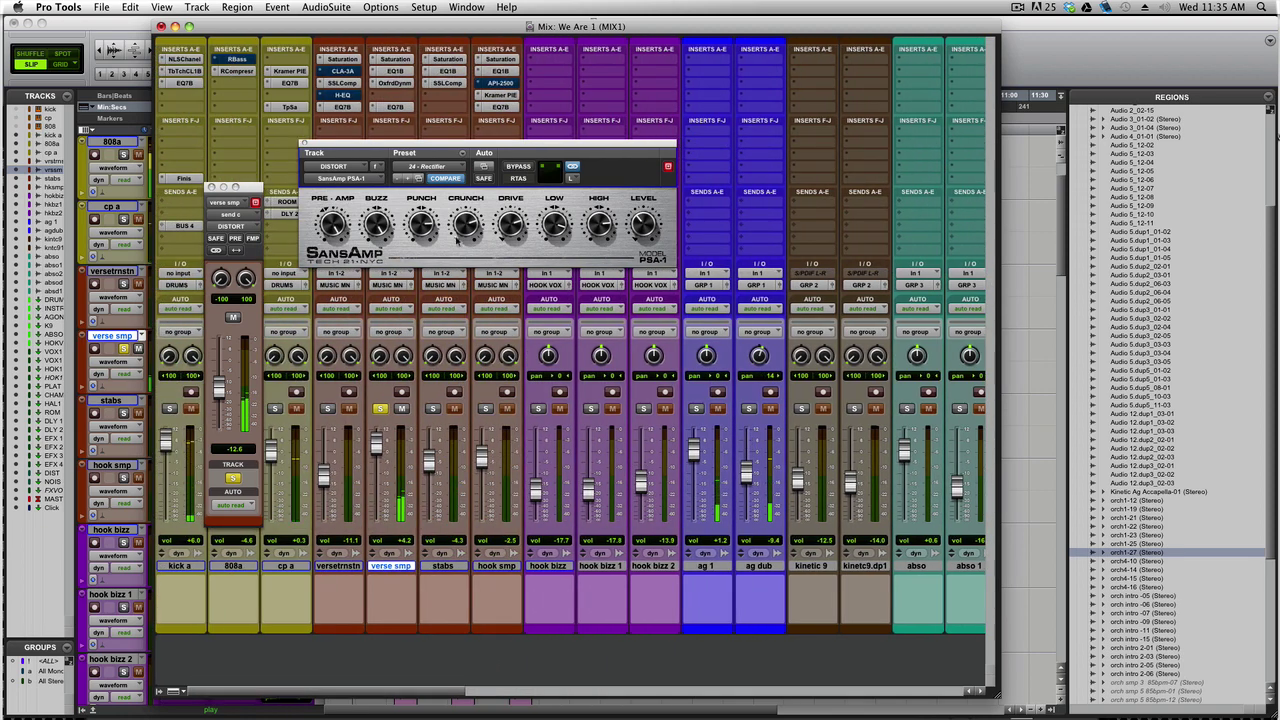
left_click(381, 411)
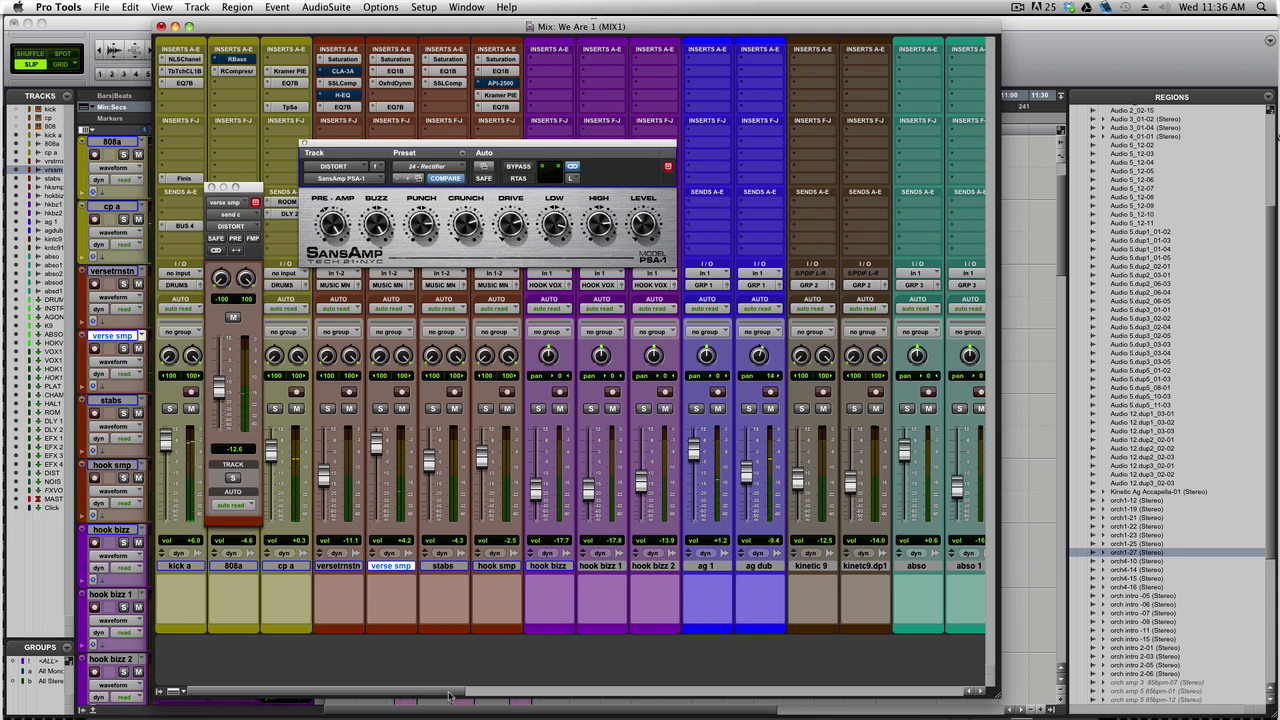
left_click(169, 409)
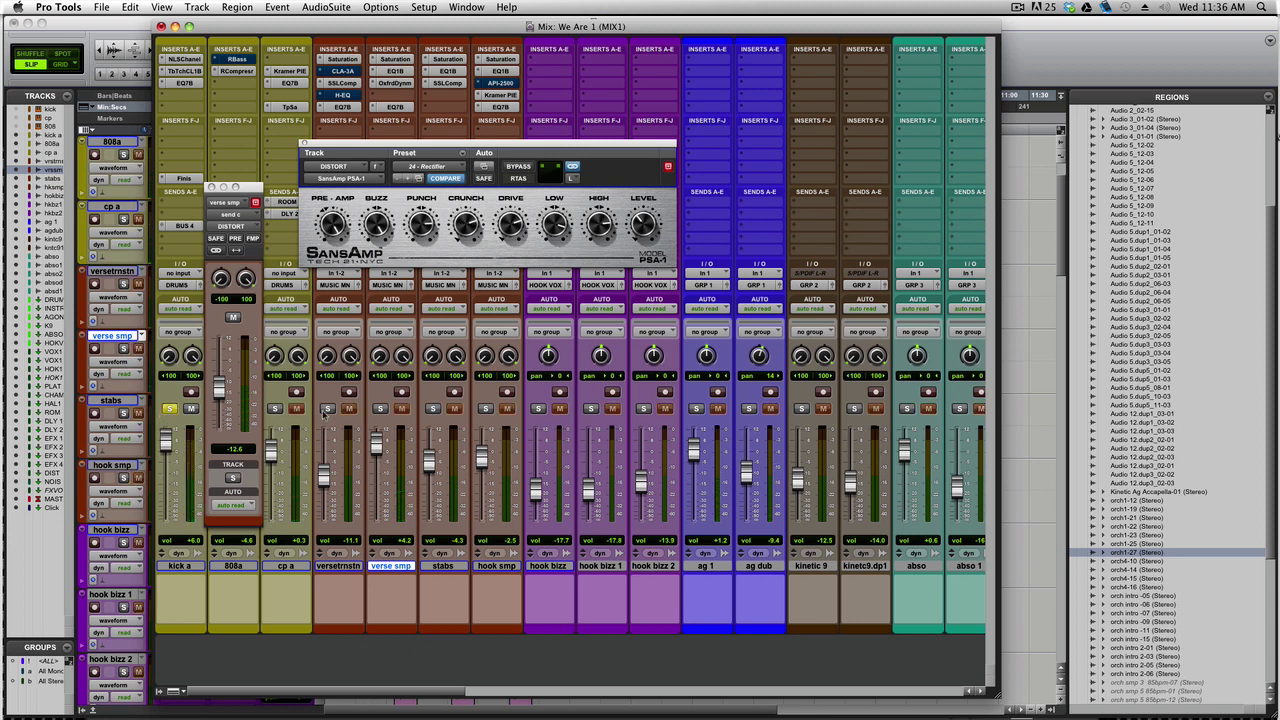
left_click(380, 409)
left_click(528, 167)
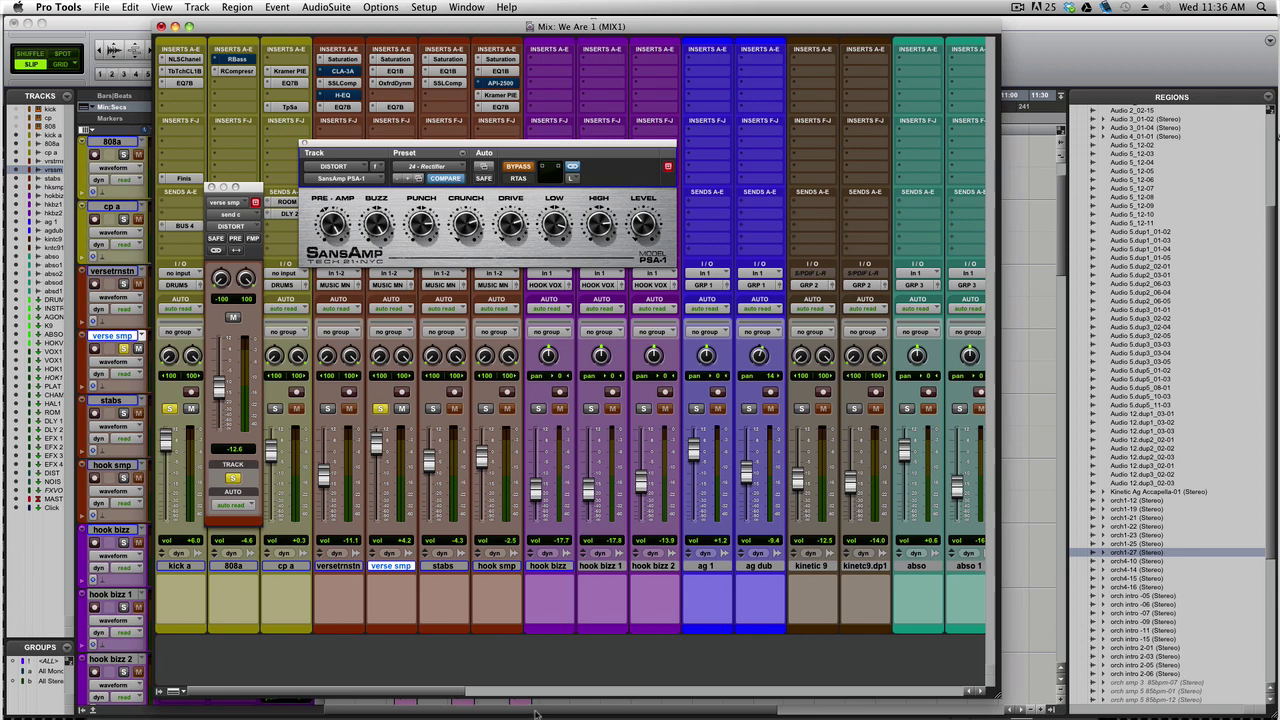
Review the DISTORT track's Expander/Gate and Filter Gate during playback, and re-enable its PSA-1 and RCompressor inserts.
left_click_drag(429, 697, 916, 692)
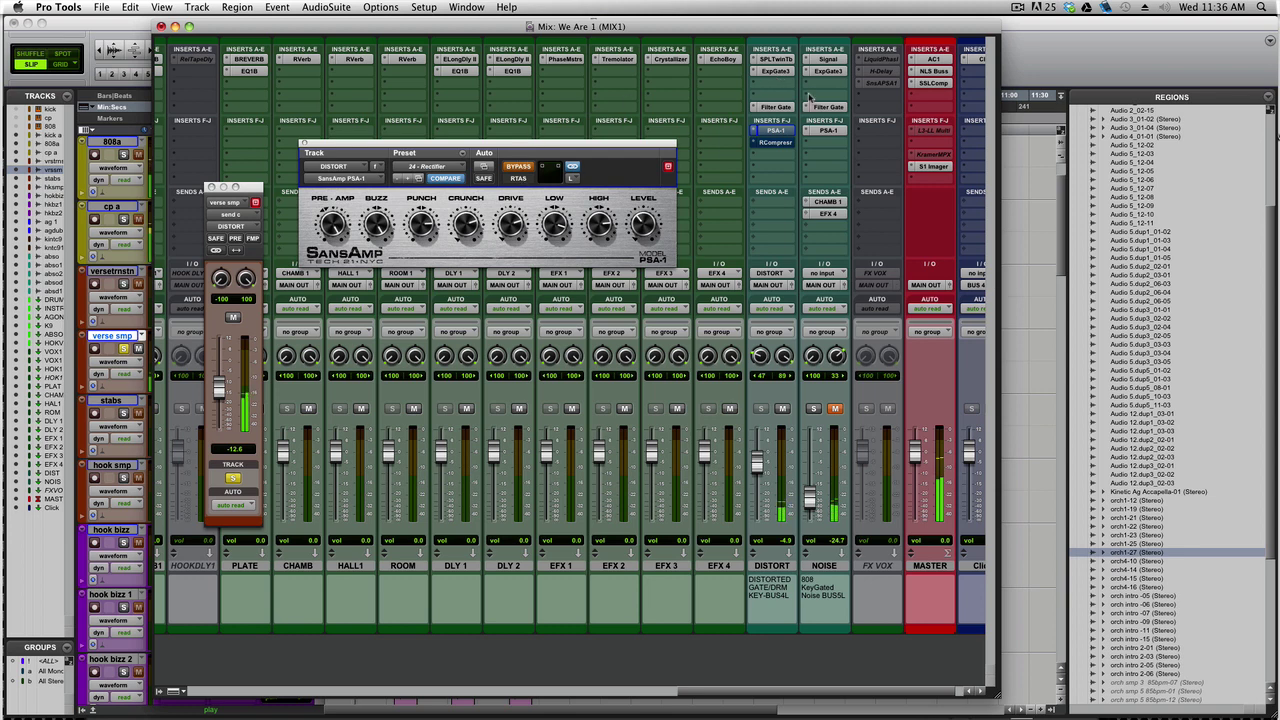
left_click(776, 72)
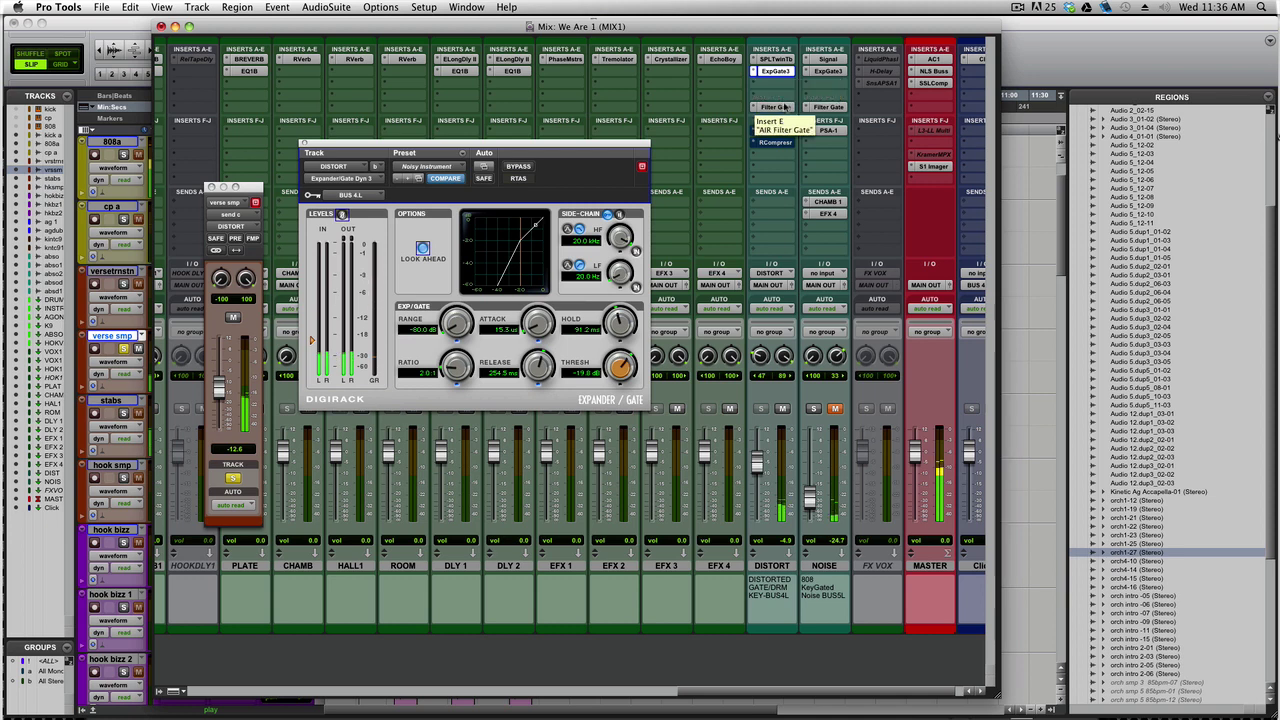
left_click(775, 107)
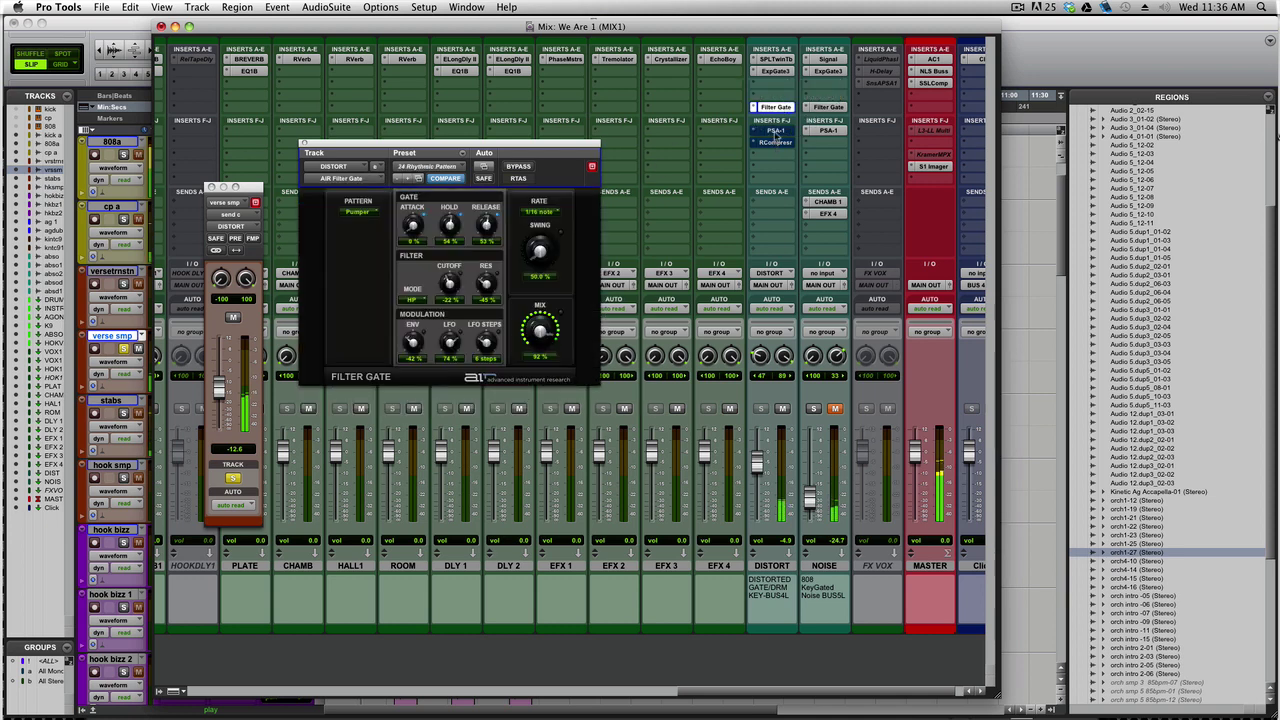
left_click(775, 130)
left_click(514, 167)
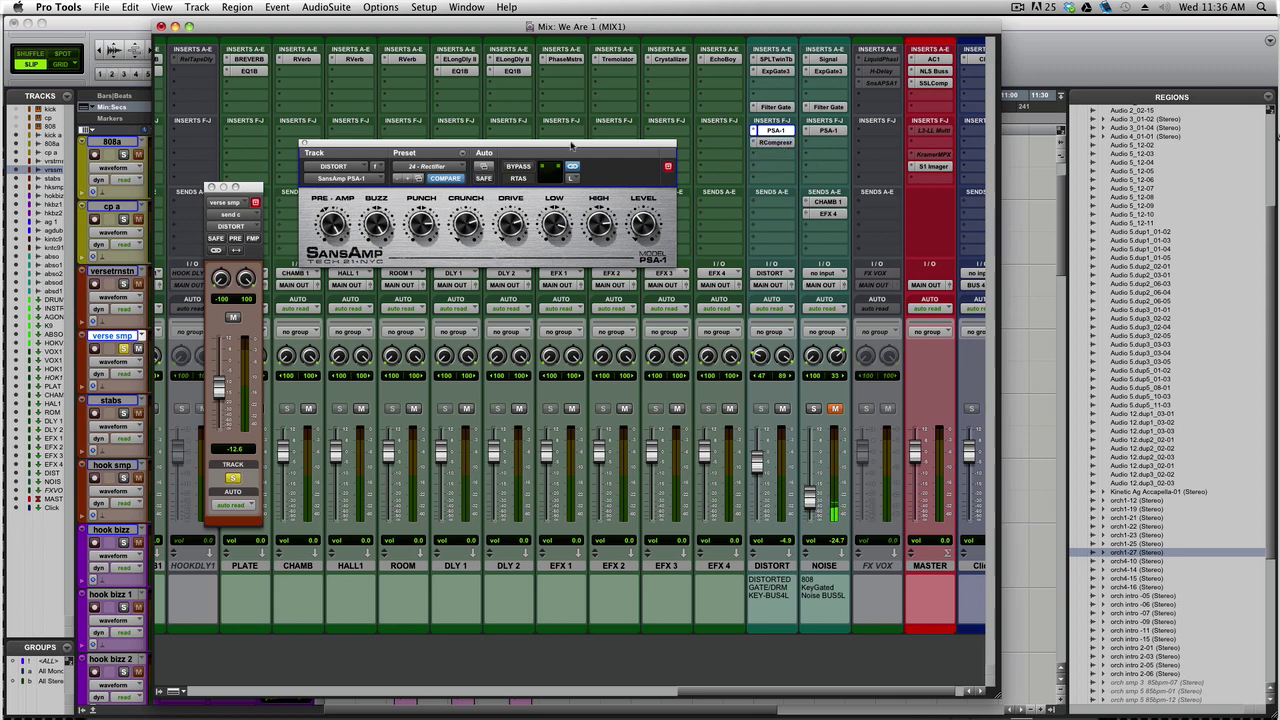
Move the PSA-1 window aside, clear the solos on kick a and verse smp, and return to the DISTORT track.
left_click_drag(571, 145, 597, 84)
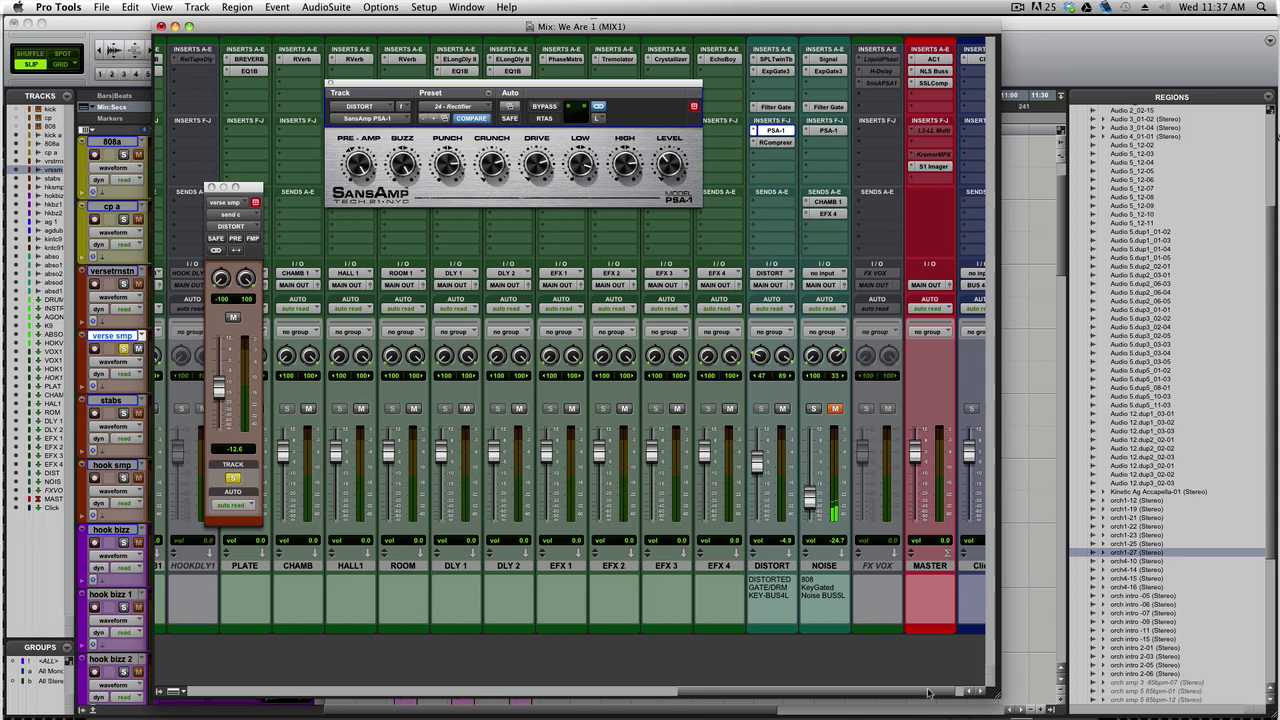
left_click_drag(928, 692, 440, 692)
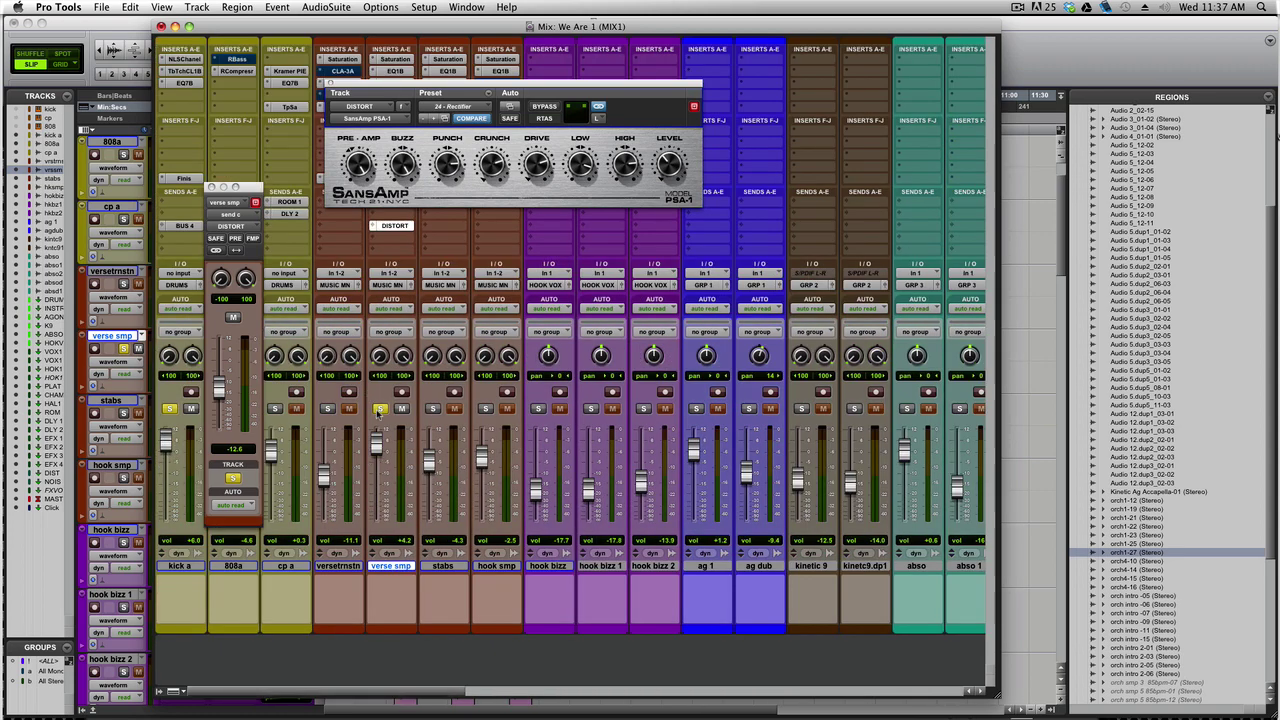
left_click(379, 409)
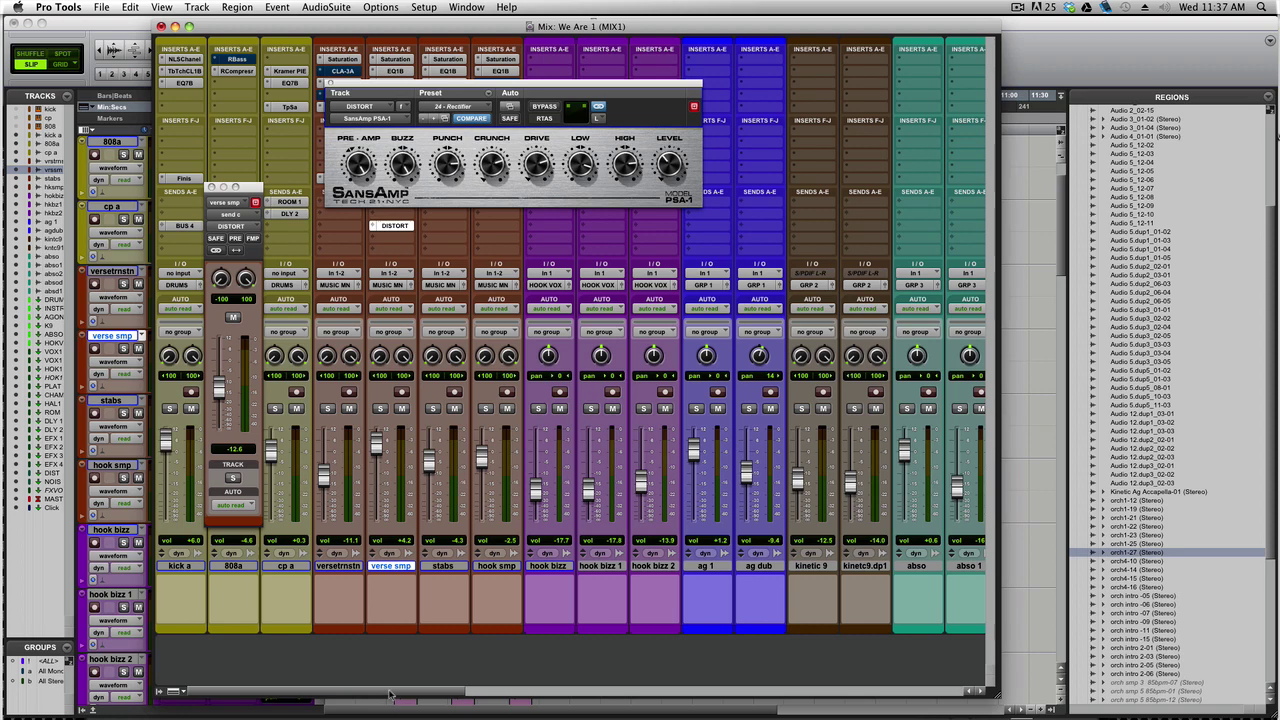
left_click_drag(390, 695, 883, 710)
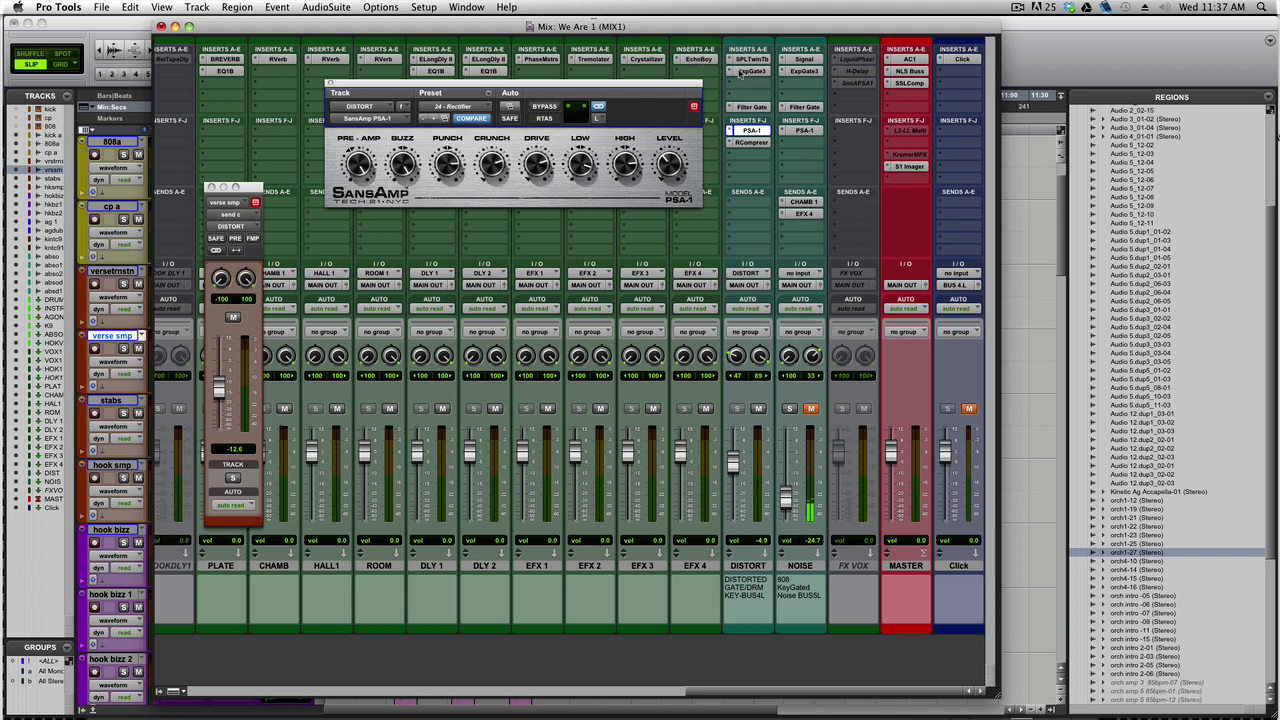